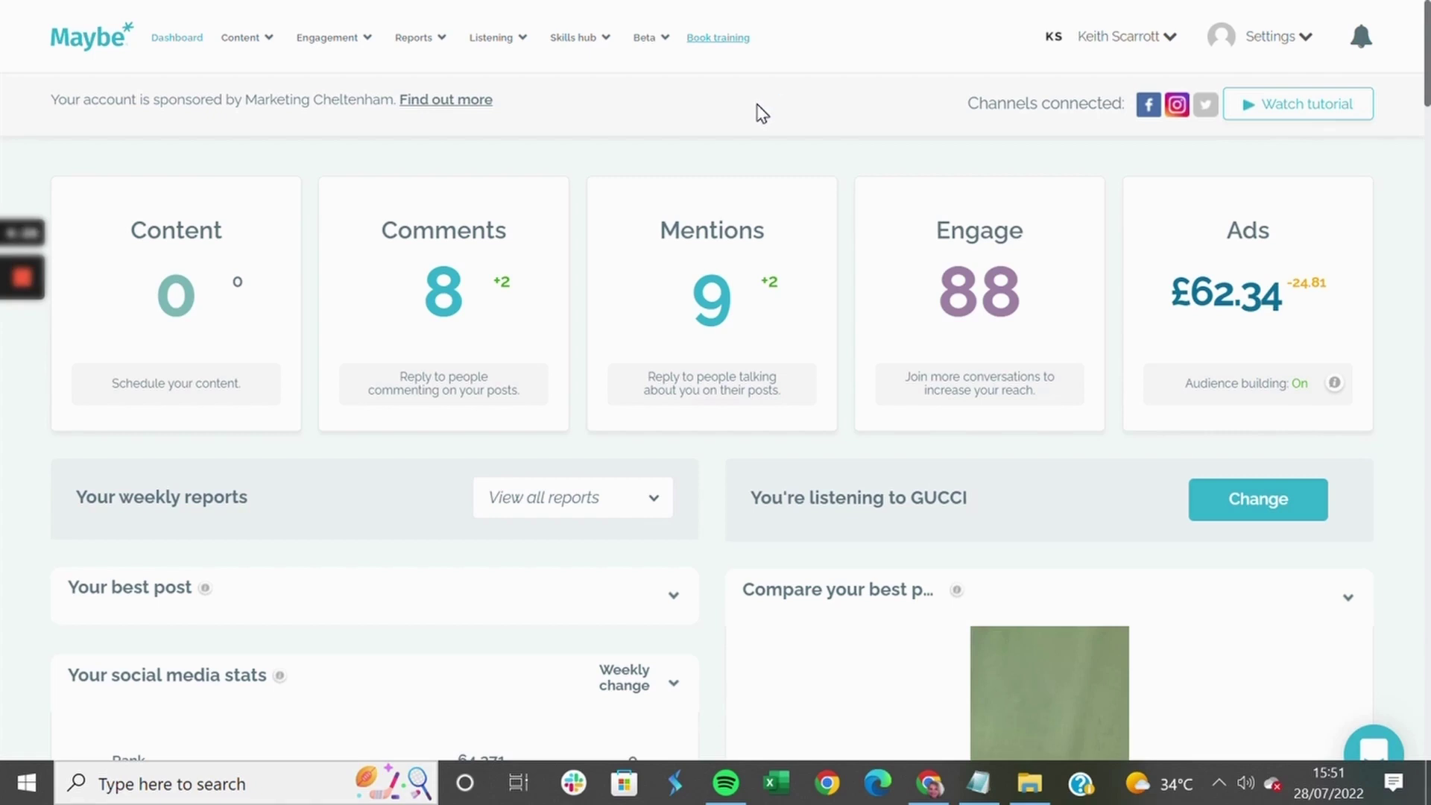
Step: Expand the "Your best post" section on the dashboard
scroll(399, 550, "down", 3)
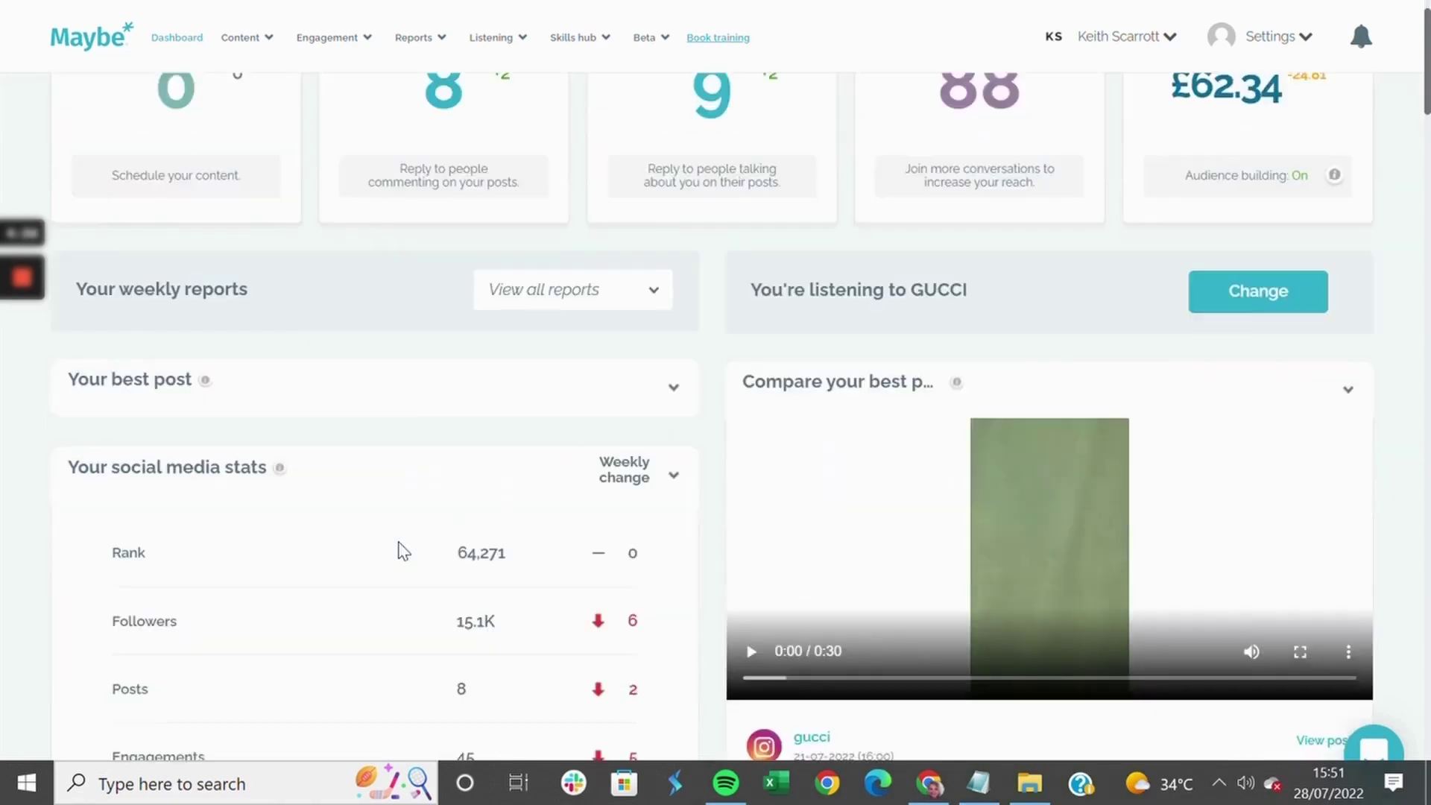
scroll(404, 551, "down", 1)
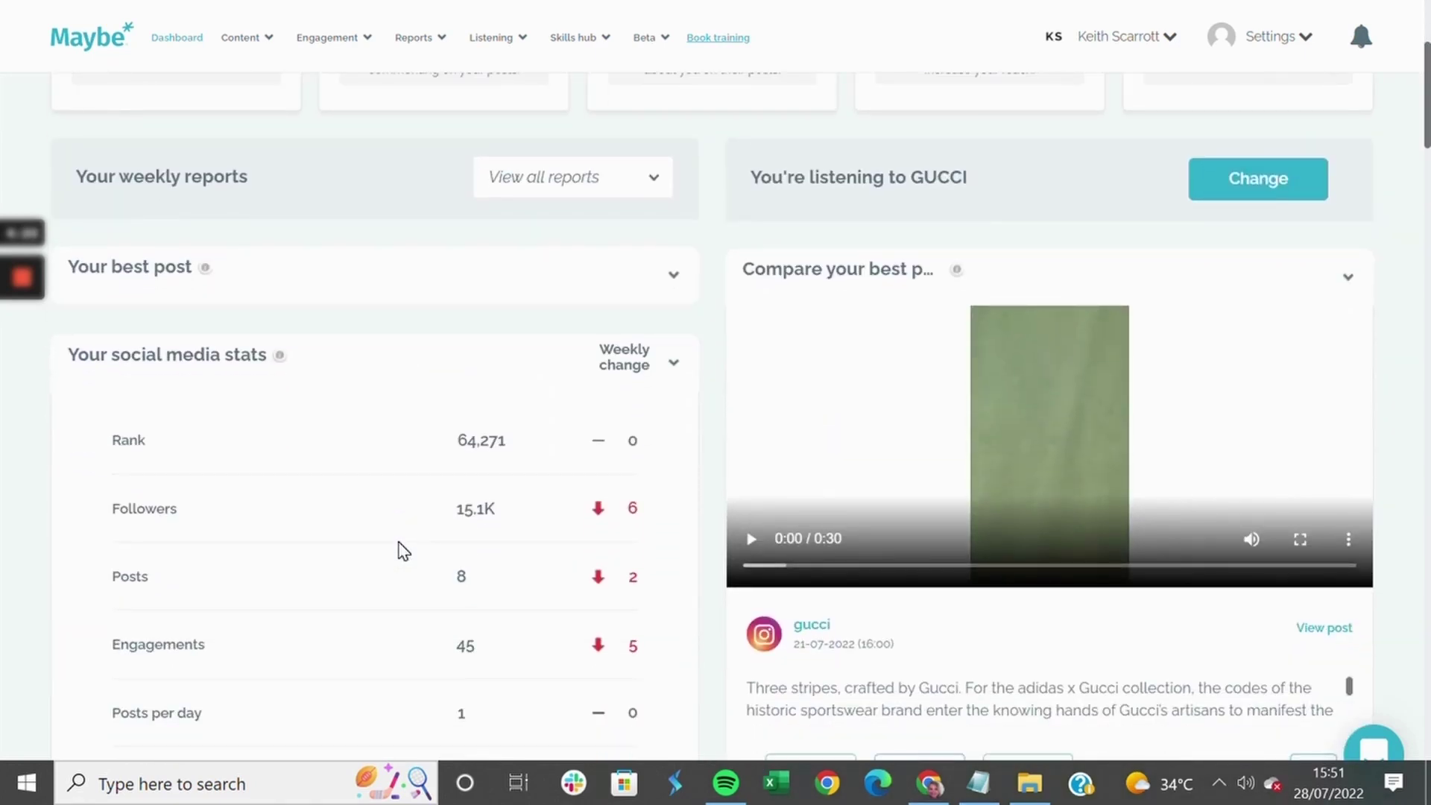
left_click(667, 289)
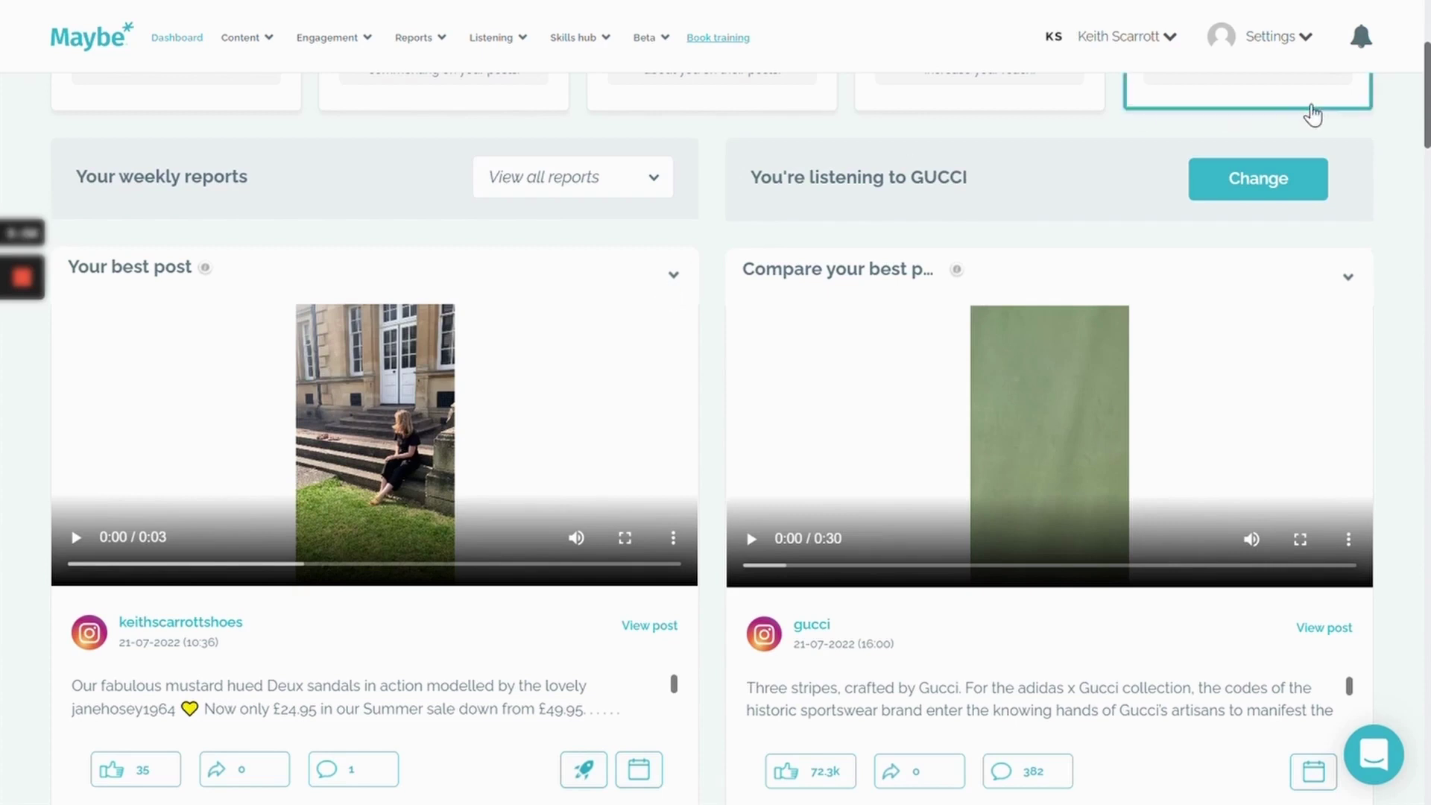
left_click(1254, 195)
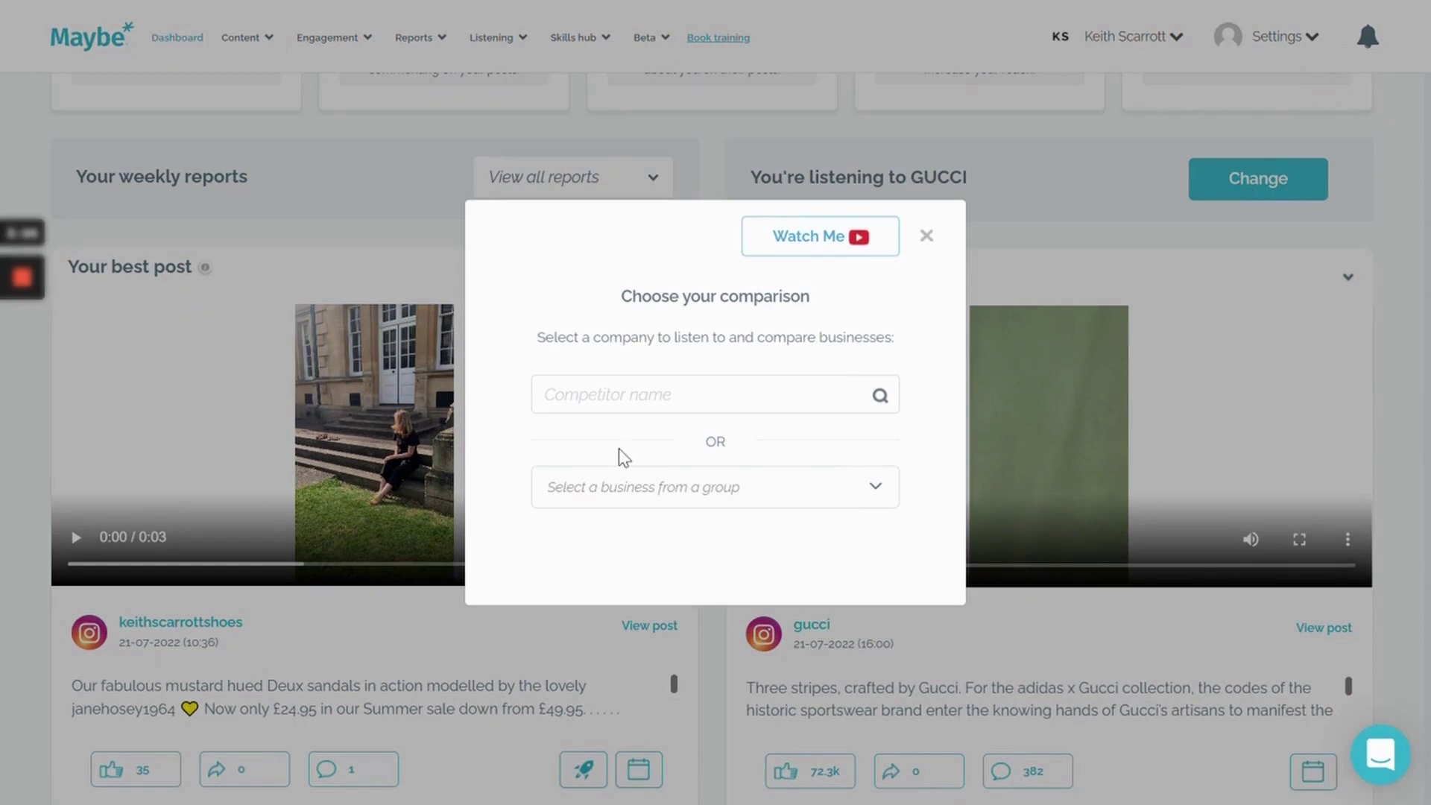
left_click(701, 394)
type("Hush puppies")
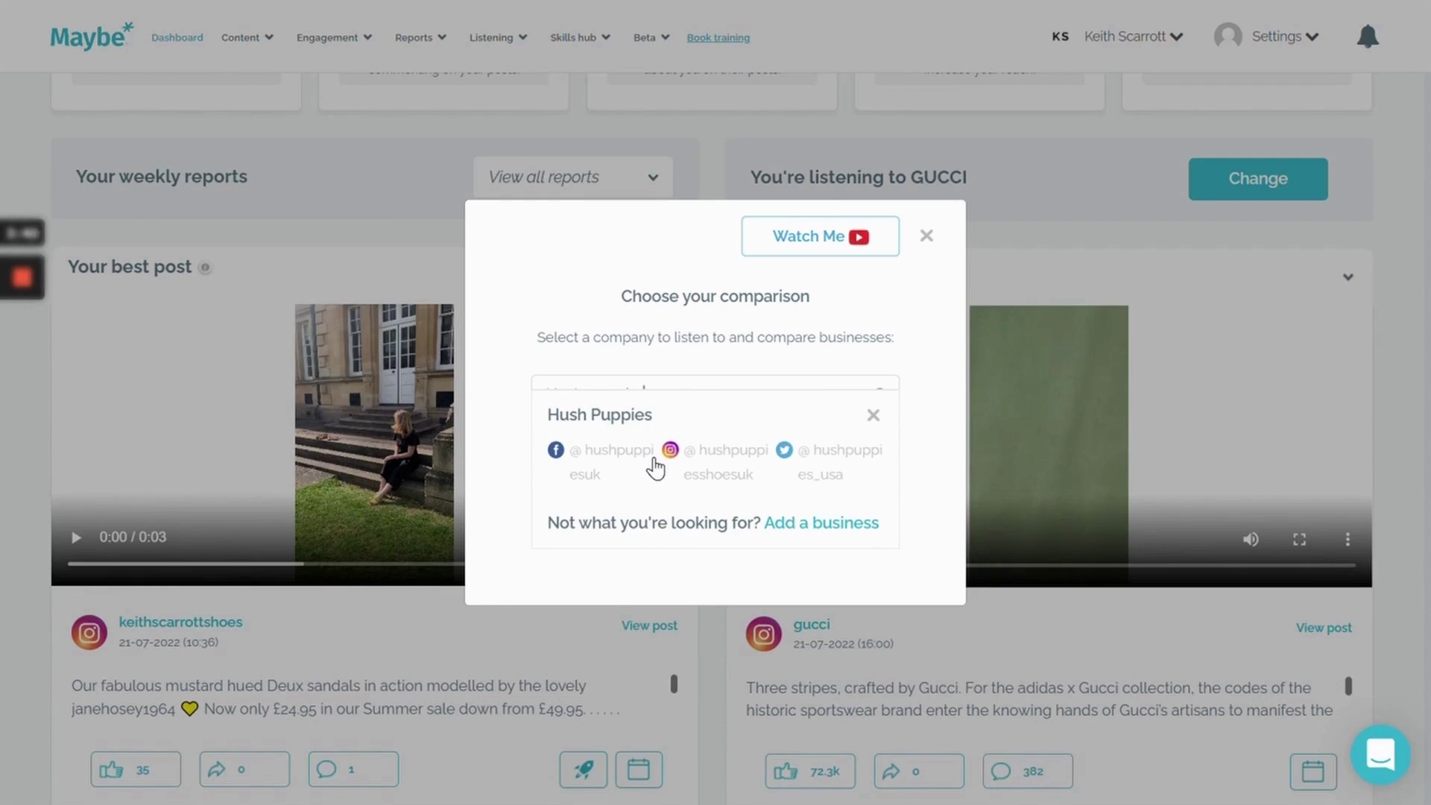
left_click(654, 459)
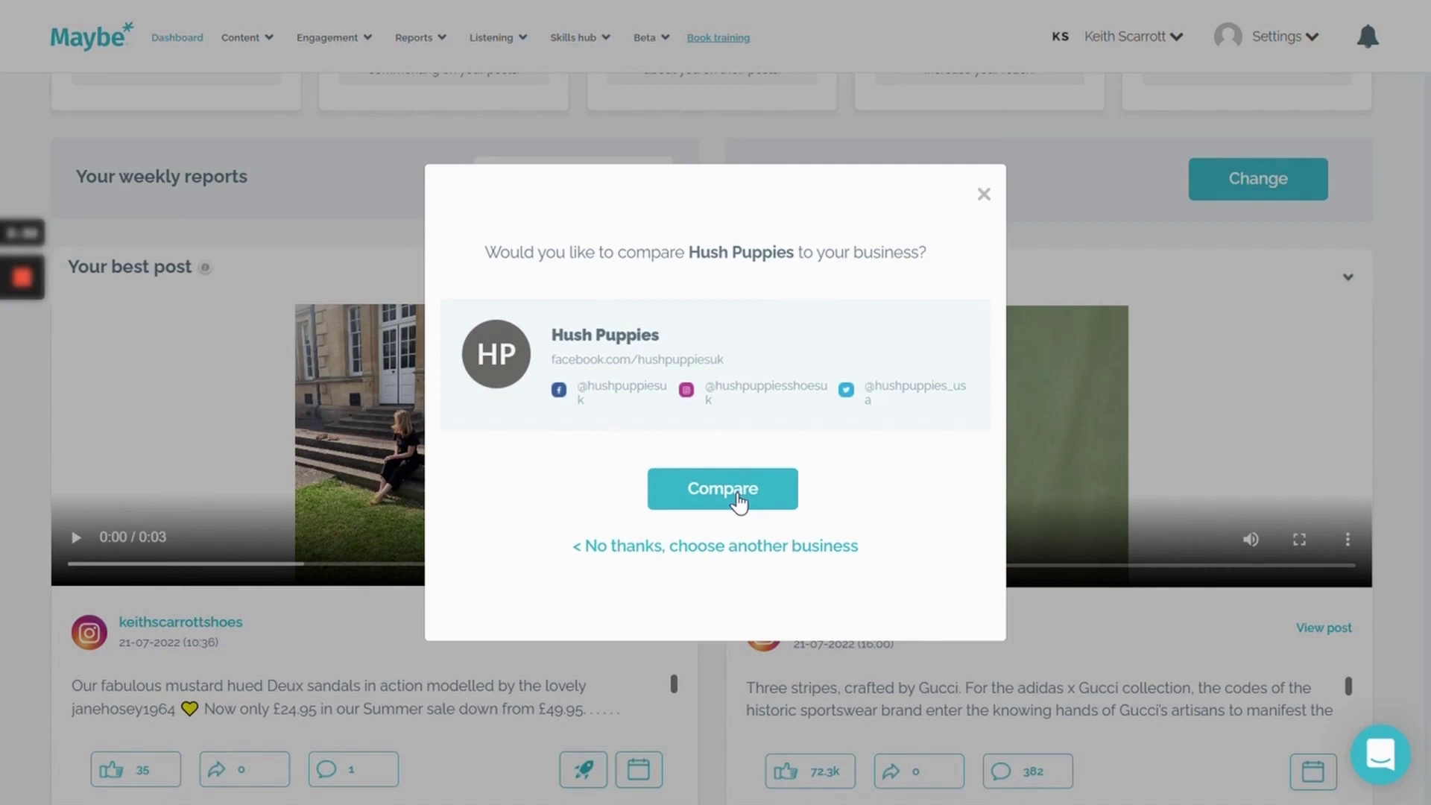
left_click(984, 197)
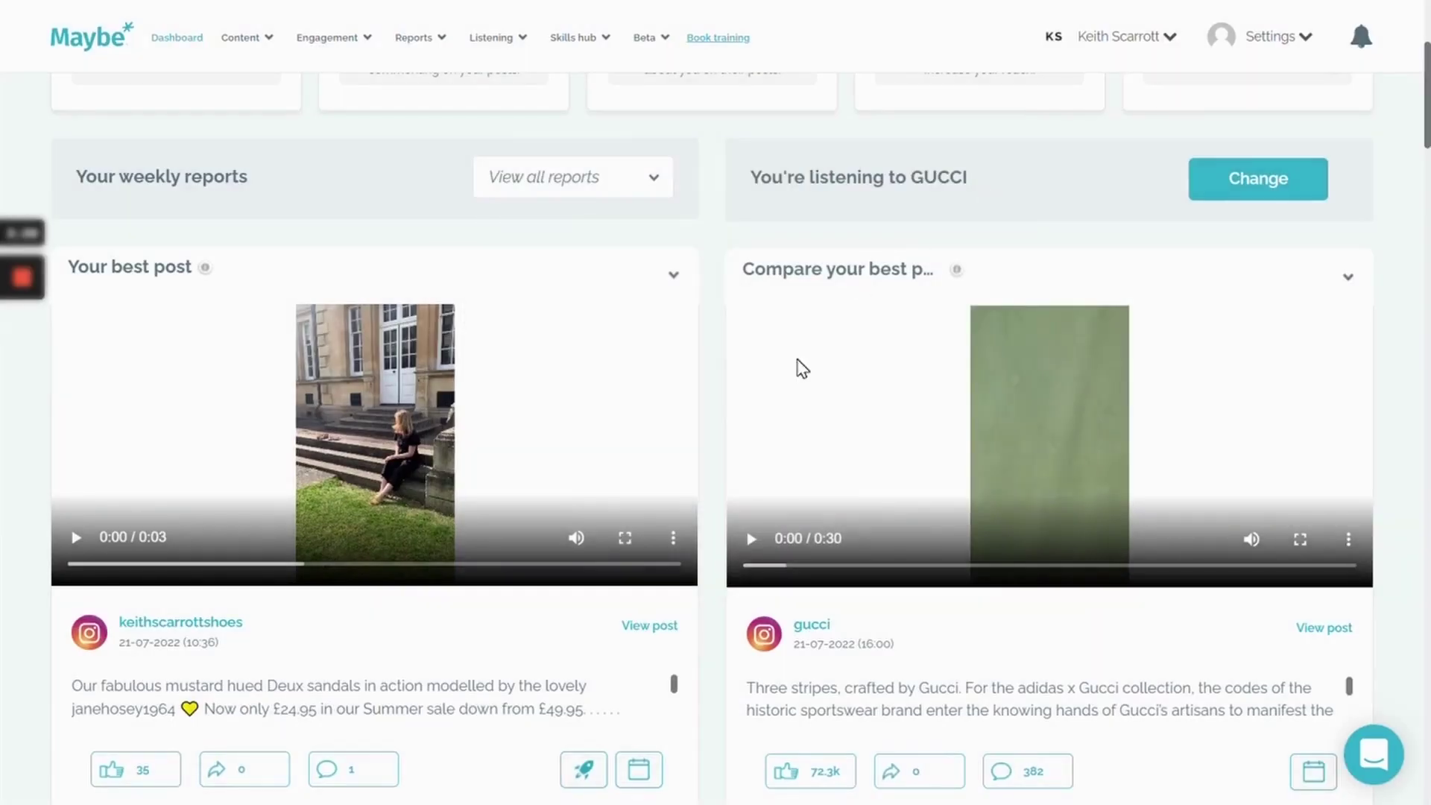
Step: Examine the best post and the weekly social media stats of the business side by side with GUCCI's
scroll(802, 369, "down", 2)
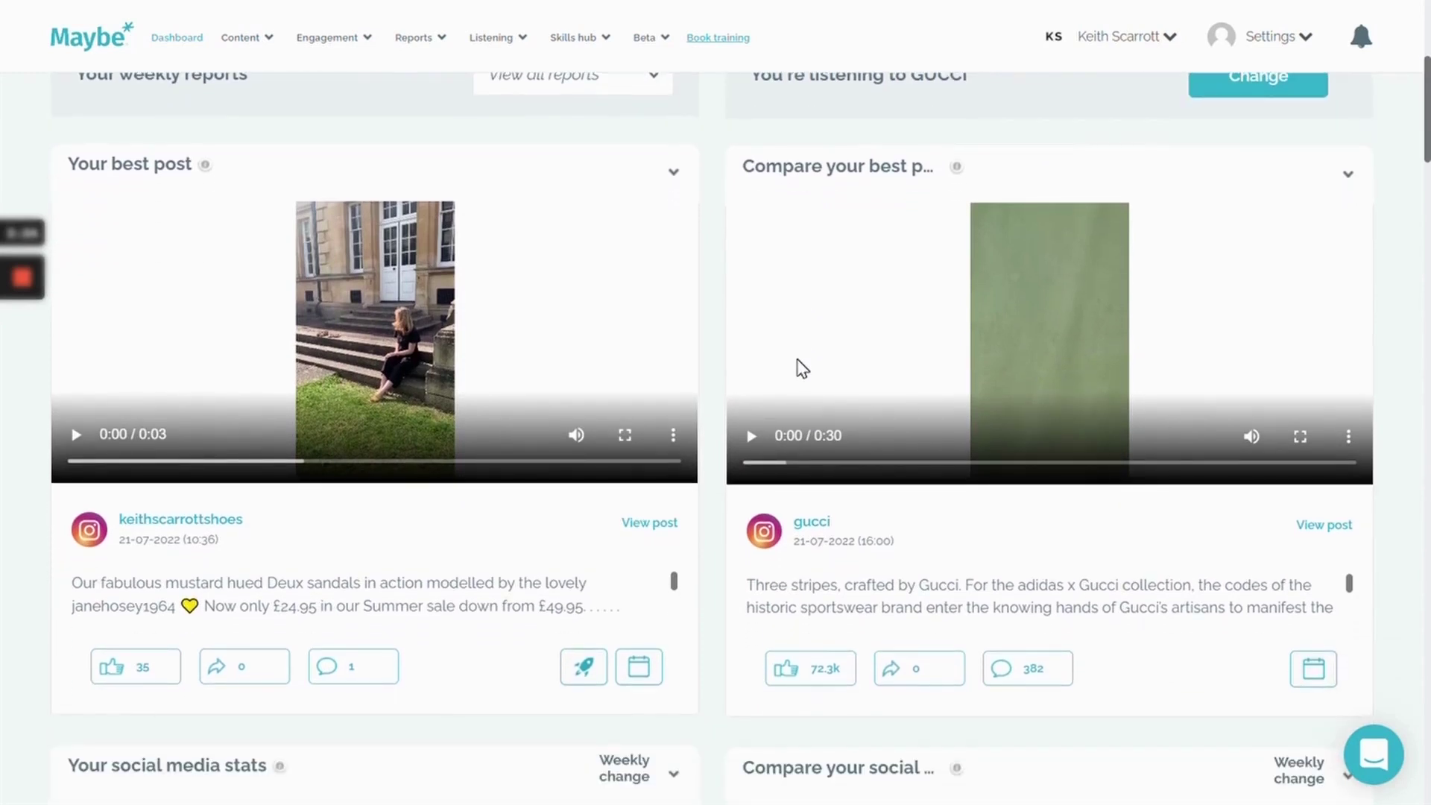
scroll(803, 368, "down", 4)
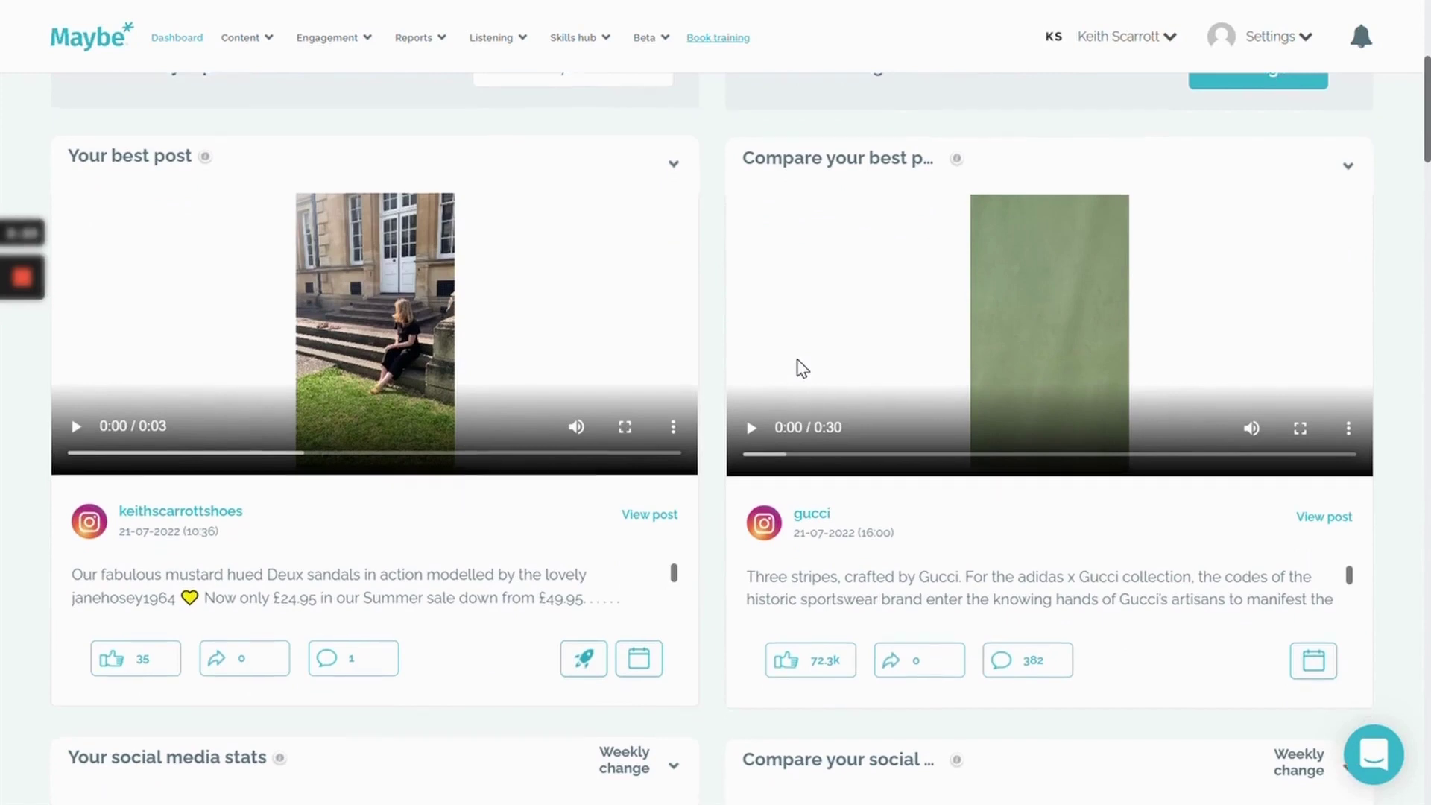
scroll(802, 368, "down", 2)
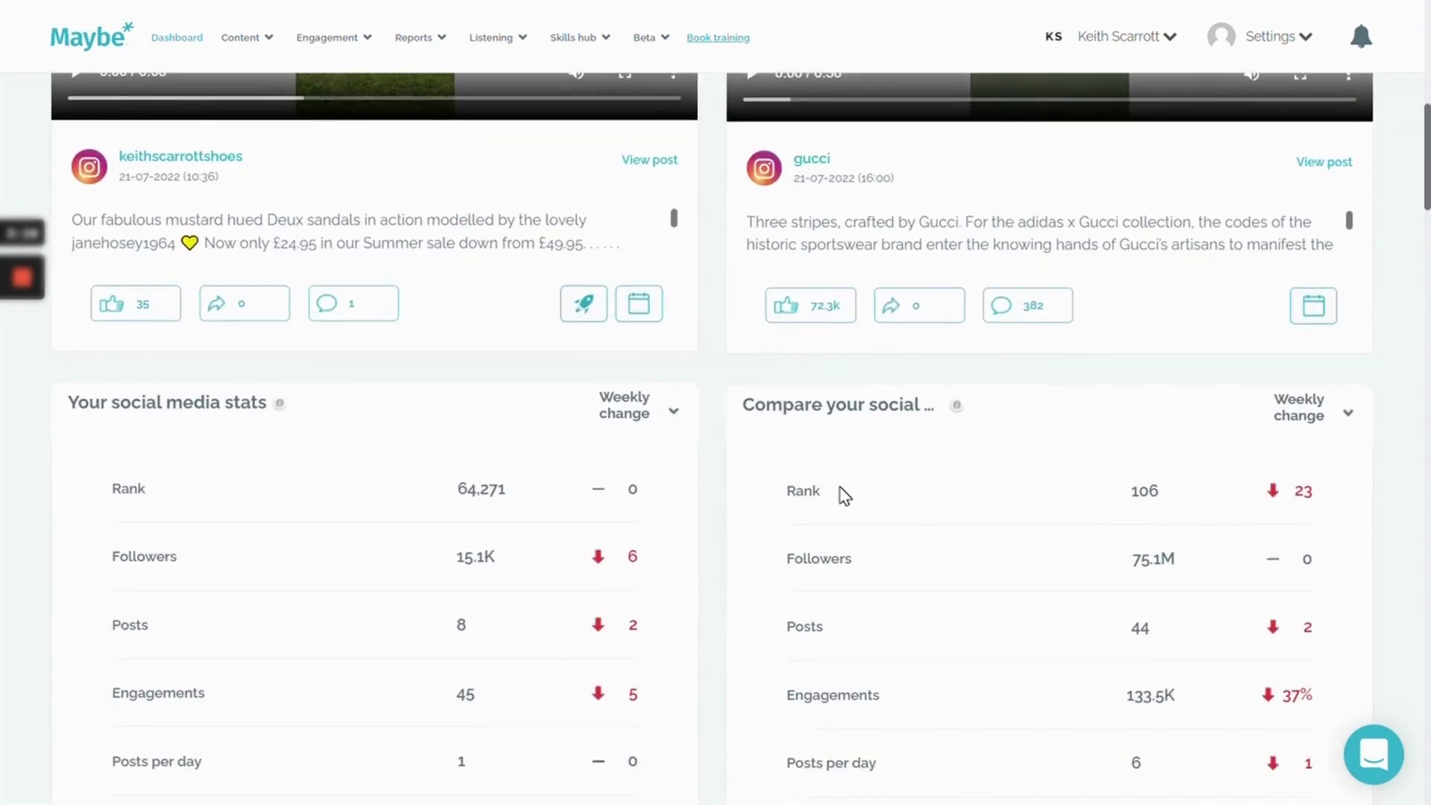
scroll(845, 496, "down", 2)
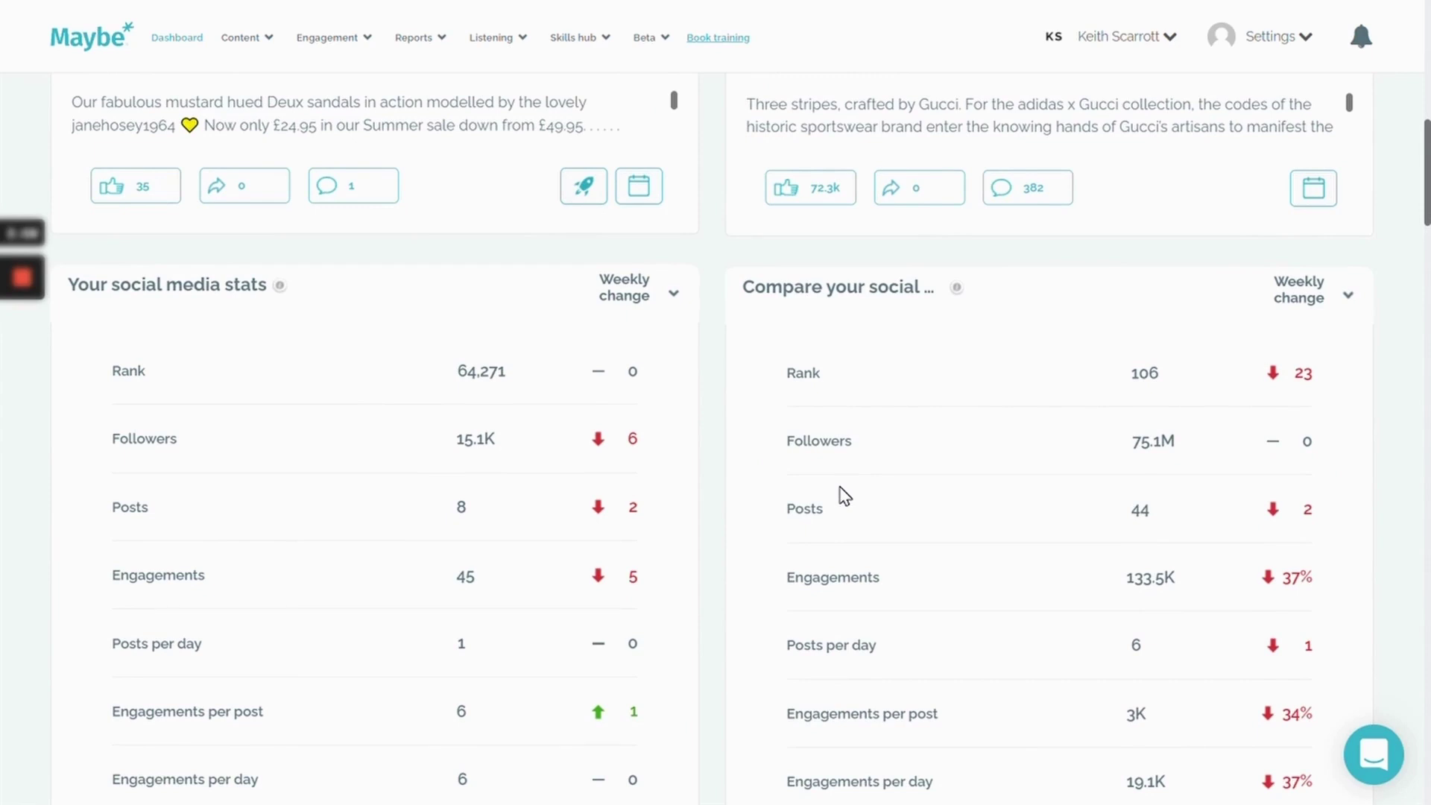
scroll(843, 496, "down", 2)
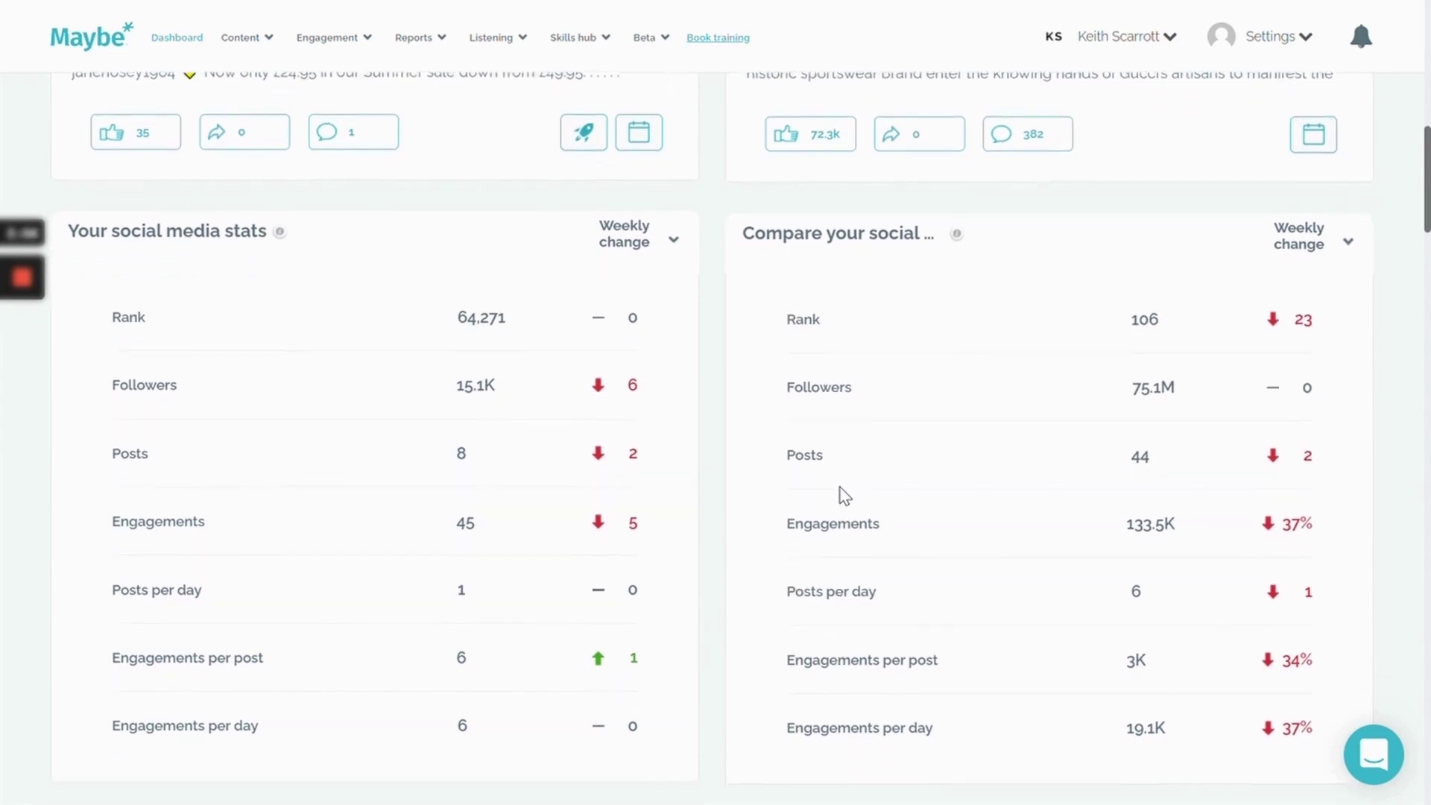
scroll(843, 496, "down", 2)
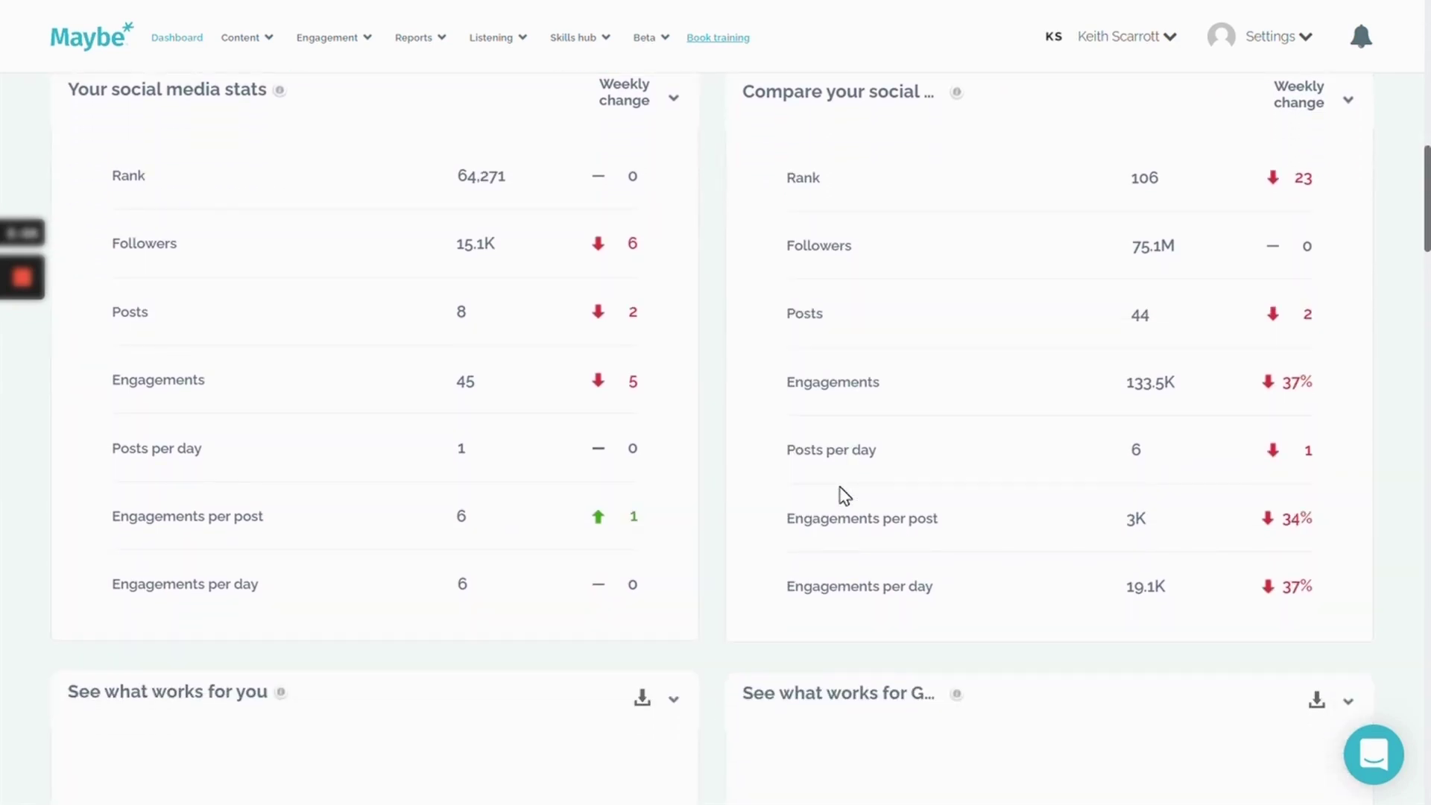
scroll(630, 654, "down", 3)
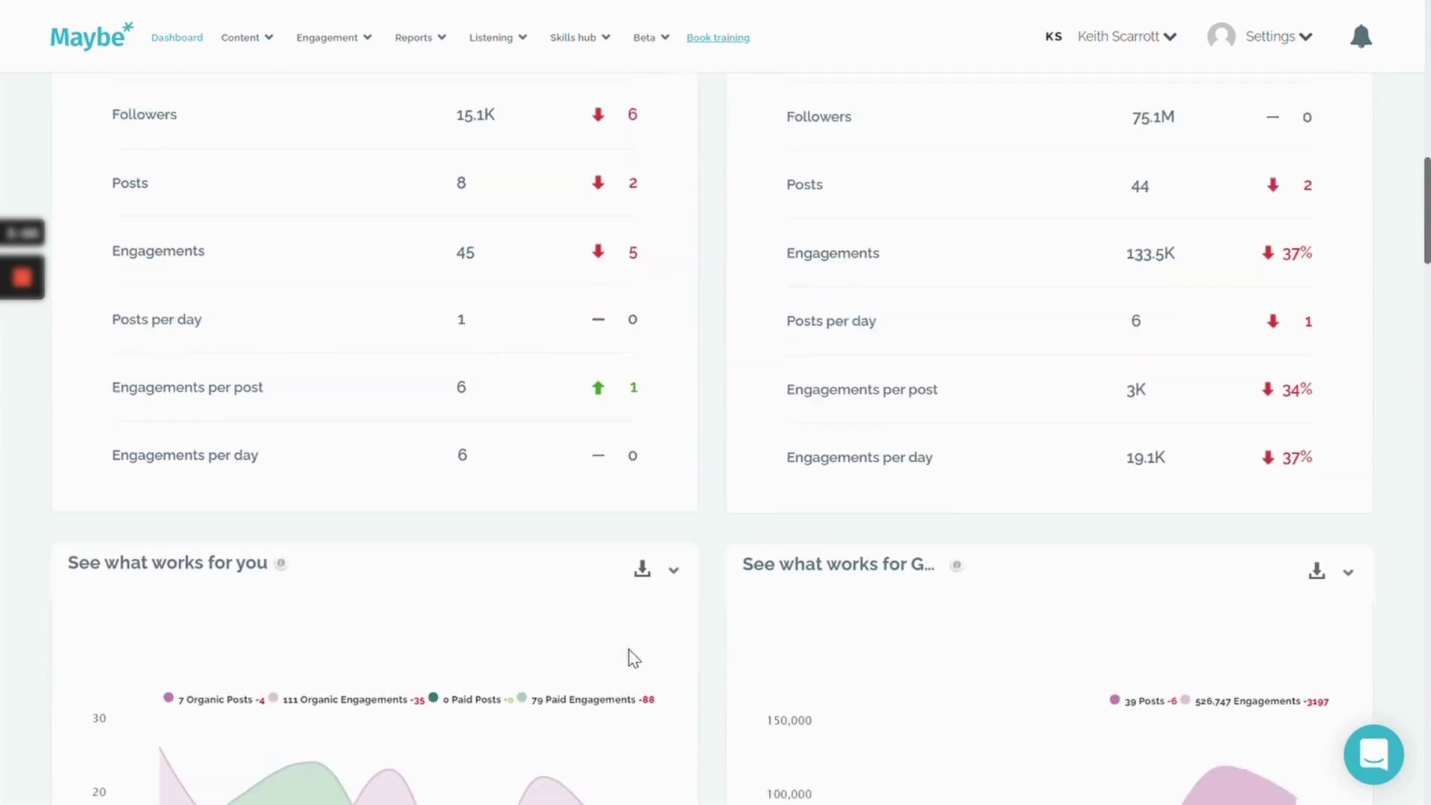
Step: Collapse and re-expand the "See what works for you" chart, and collapse the matching chart for GUCCI
left_click(675, 560)
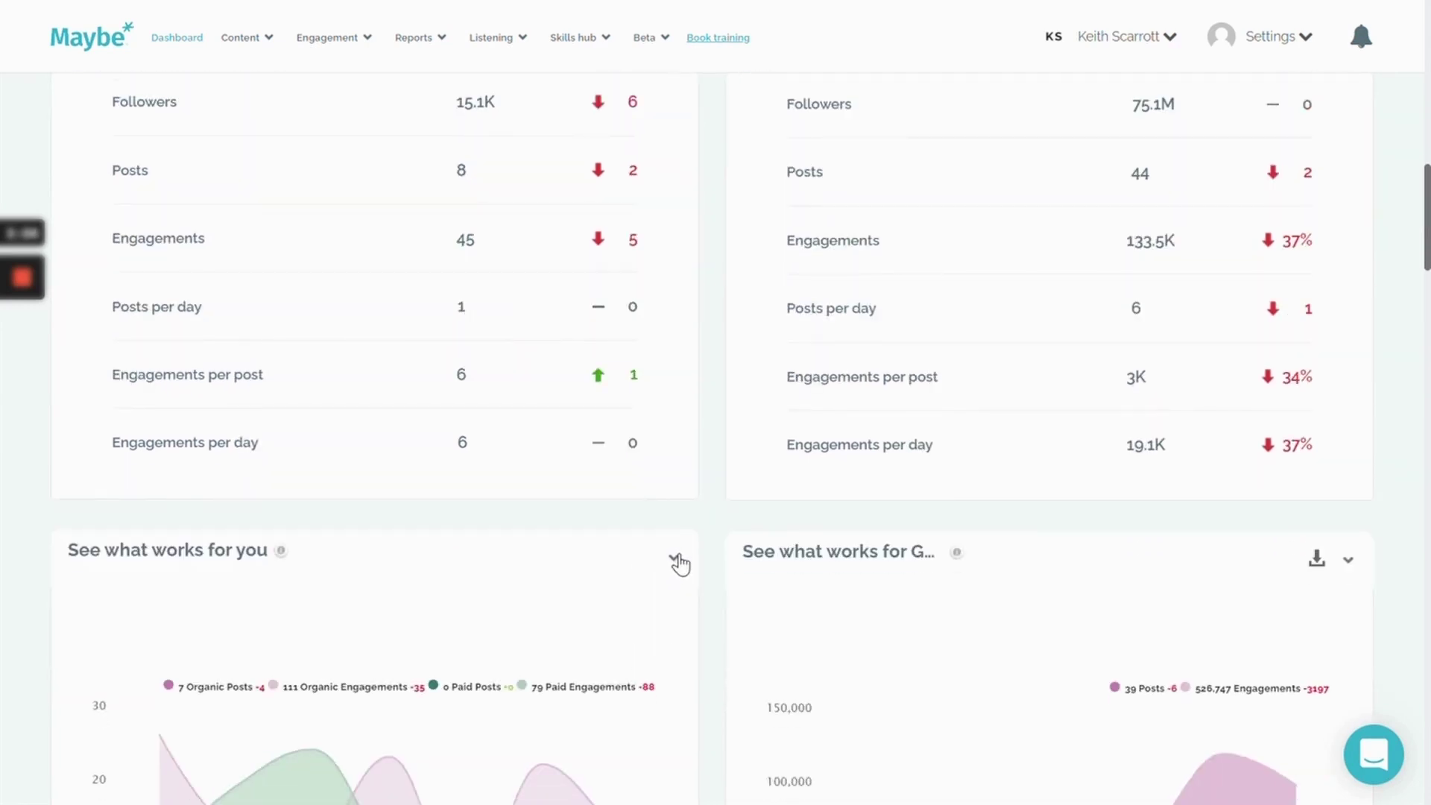
left_click(679, 561)
left_click(1347, 561)
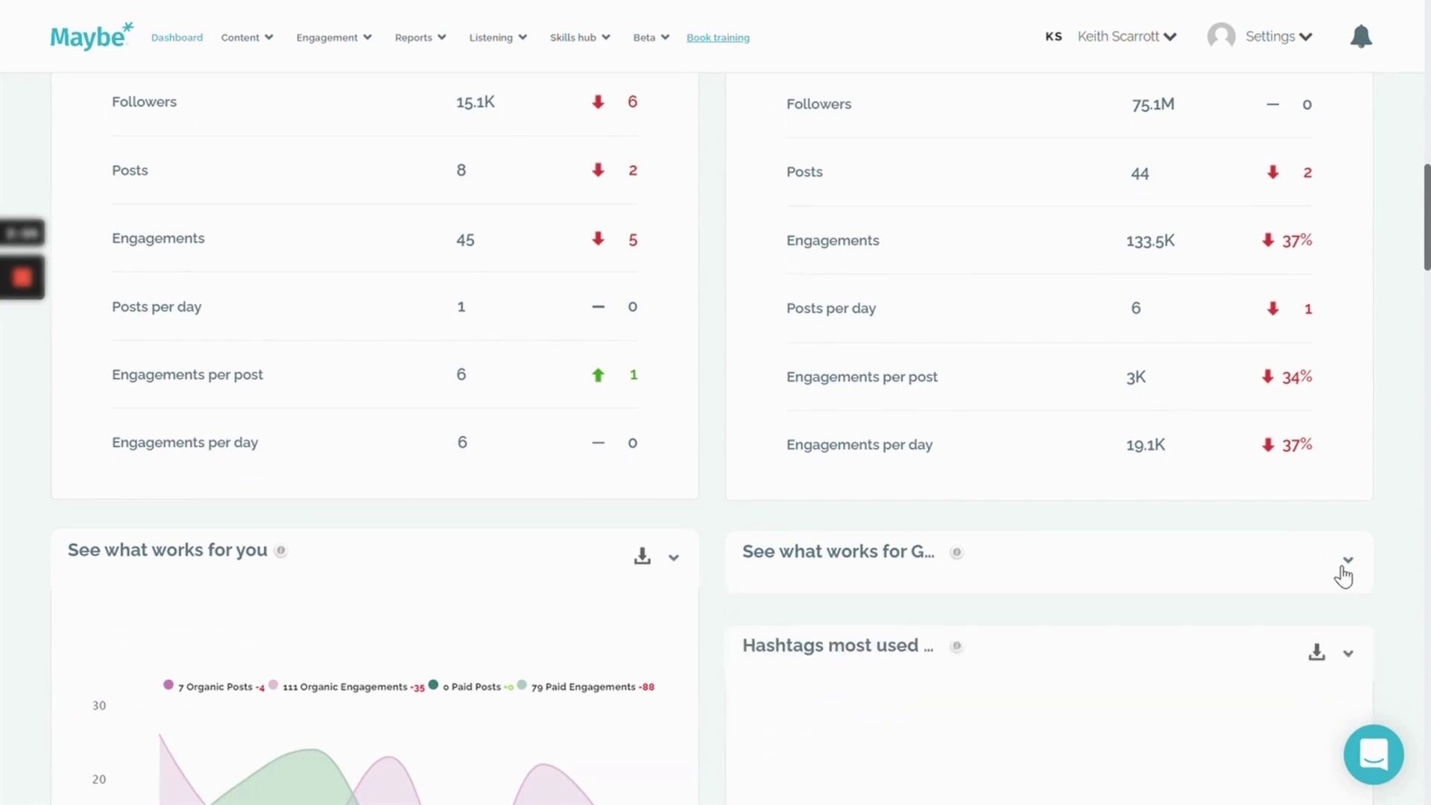
scroll(1043, 546, "down", 1)
scroll(1043, 545, "down", 3)
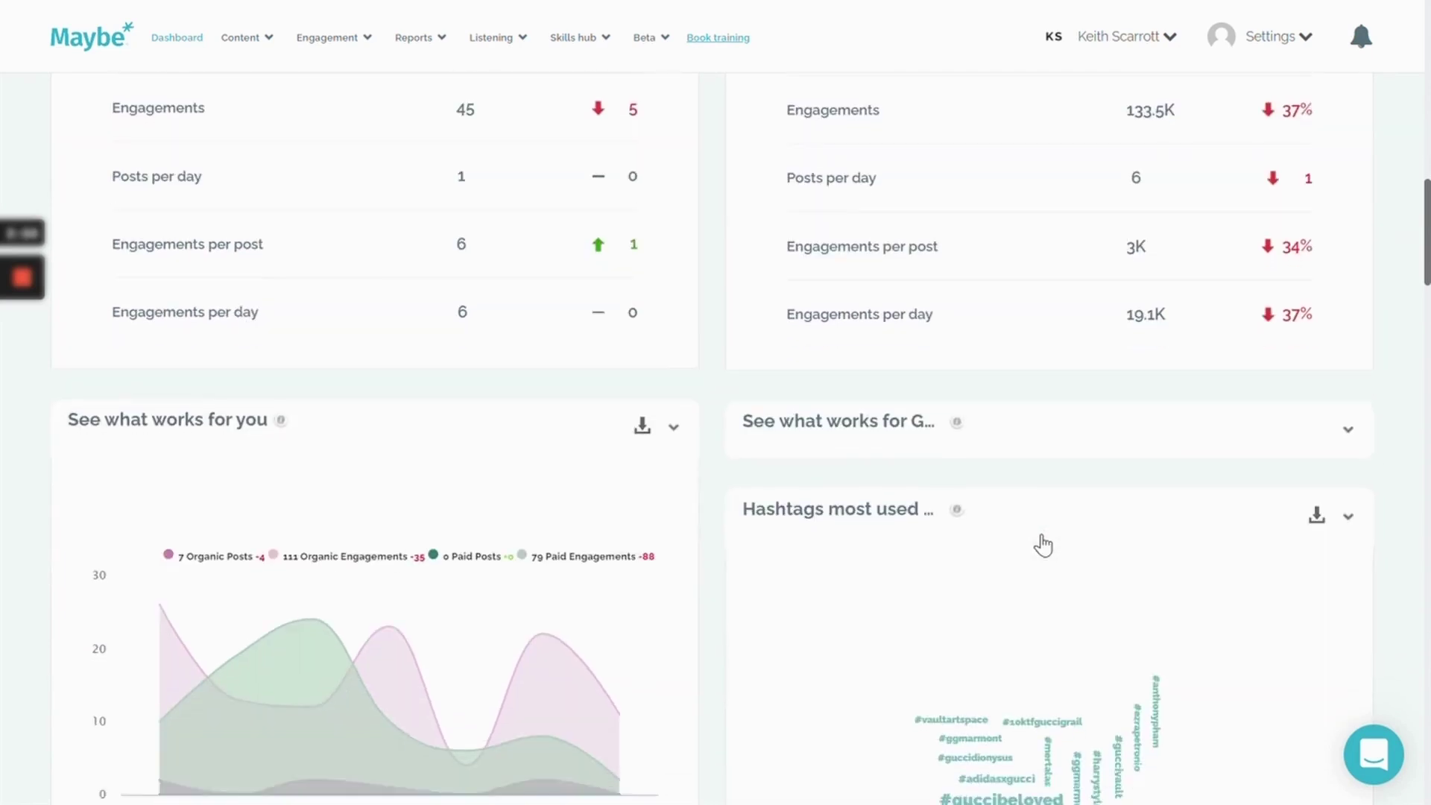
Step: Open the Content calendar (beta) page
scroll(1041, 534, "up", 9)
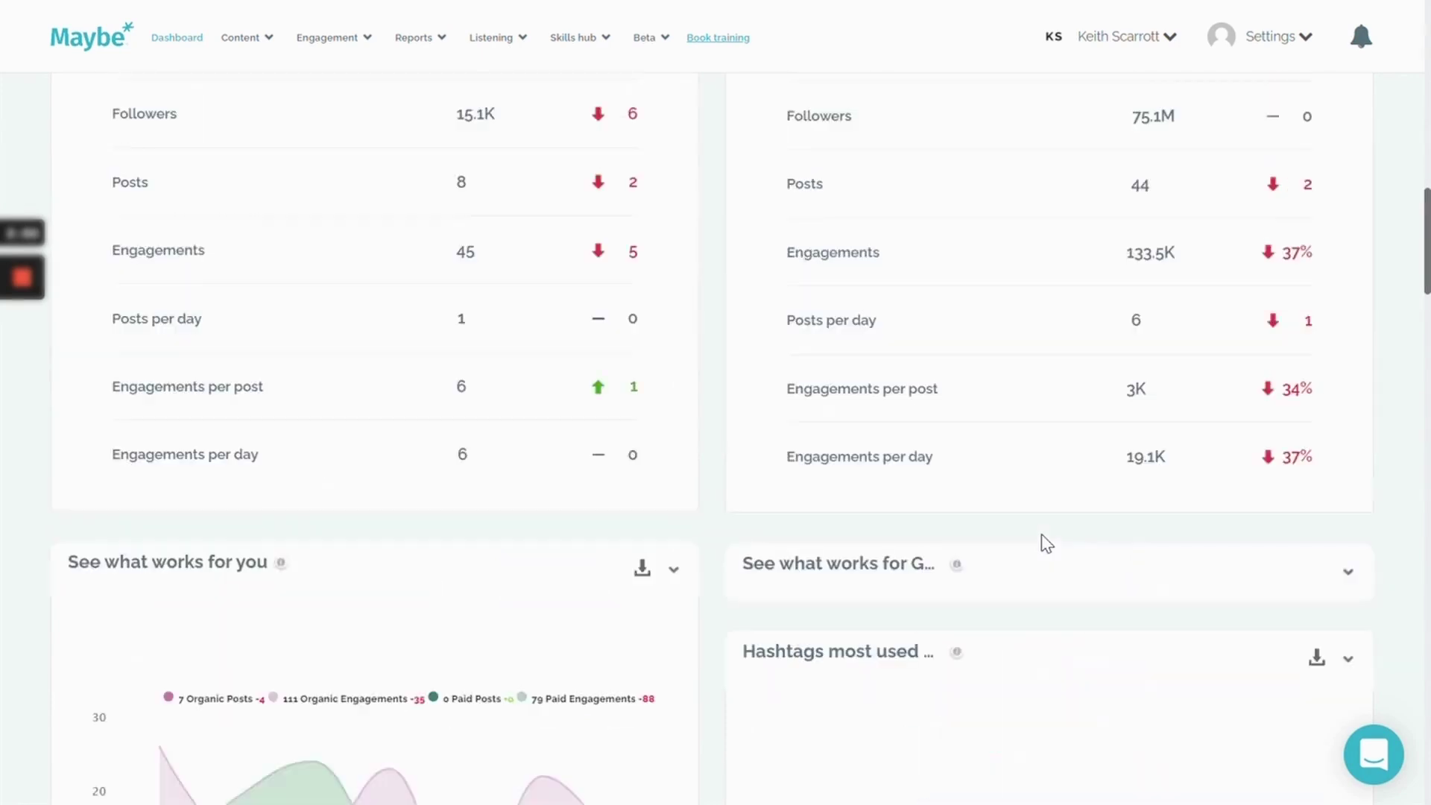
scroll(1041, 534, "up", 2)
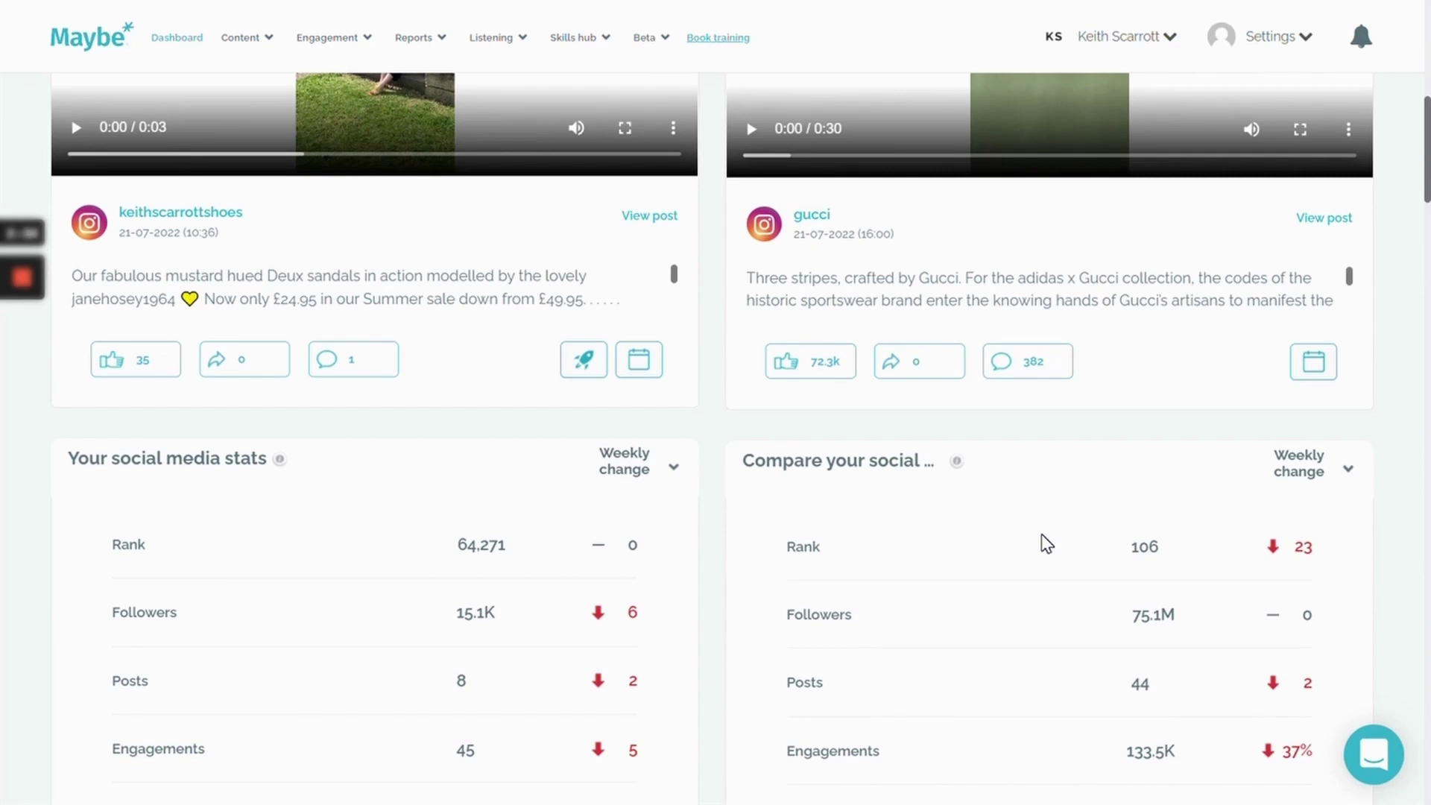
scroll(1040, 534, "up", 7)
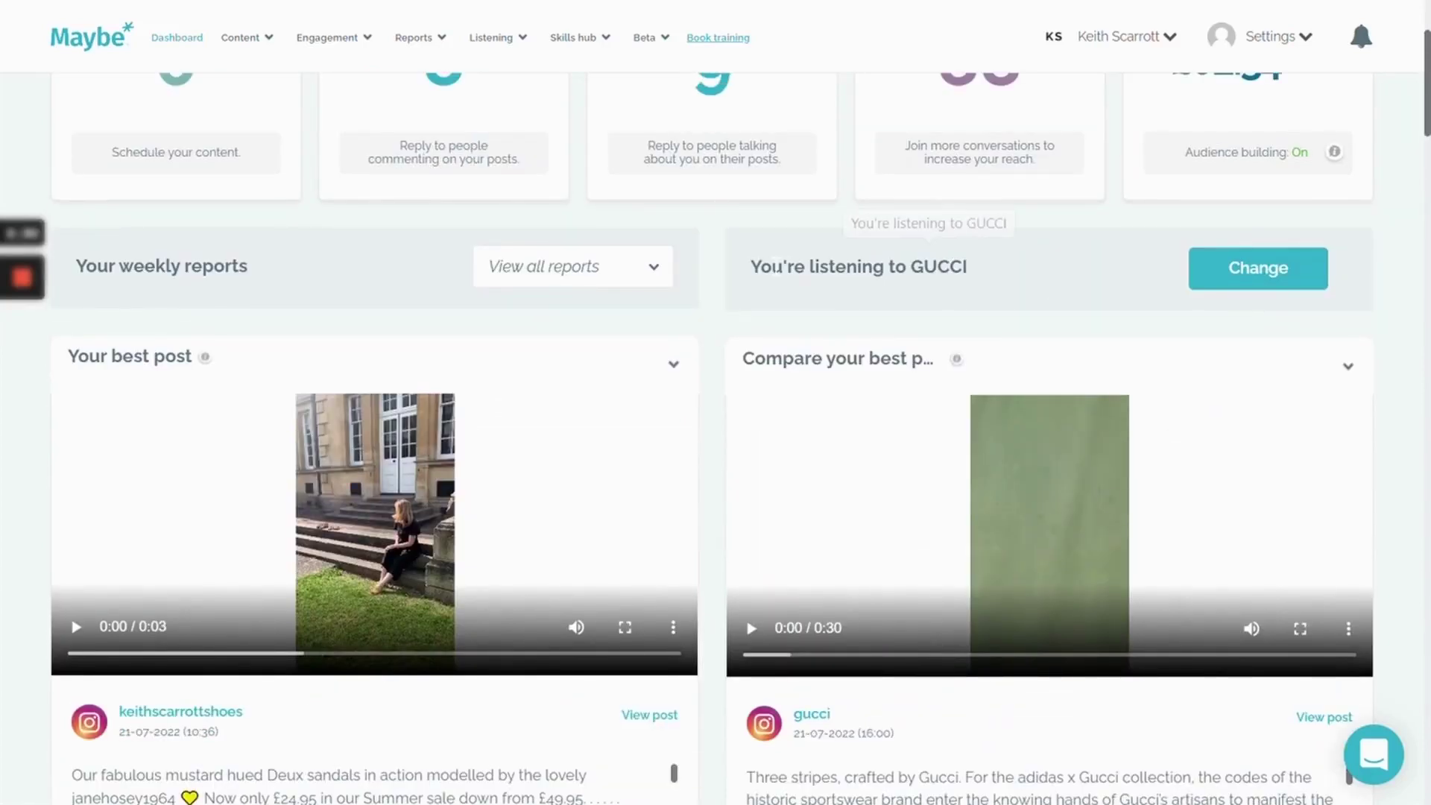
scroll(770, 275, "up", 3)
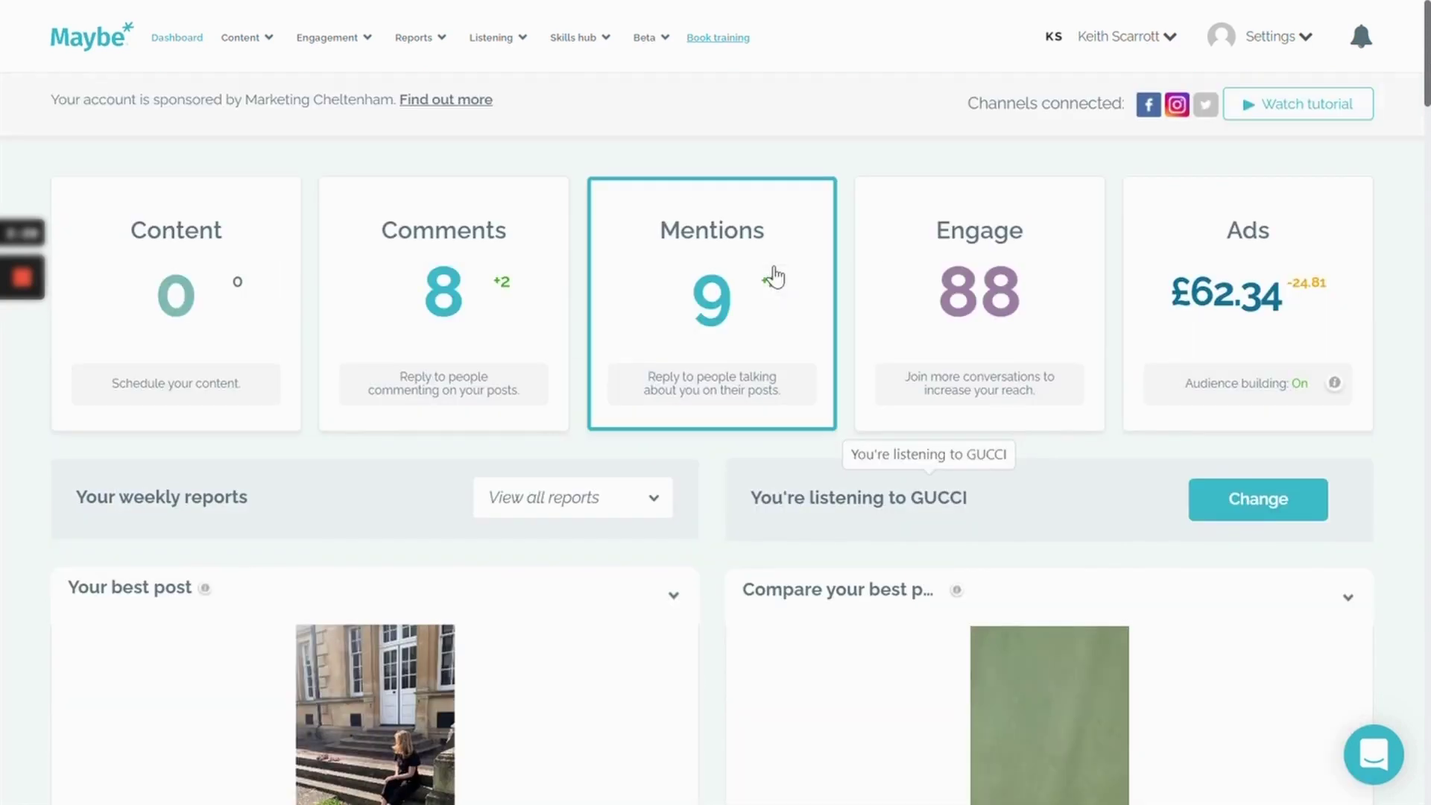
mouse_move(334, 17)
mouse_move(270, 44)
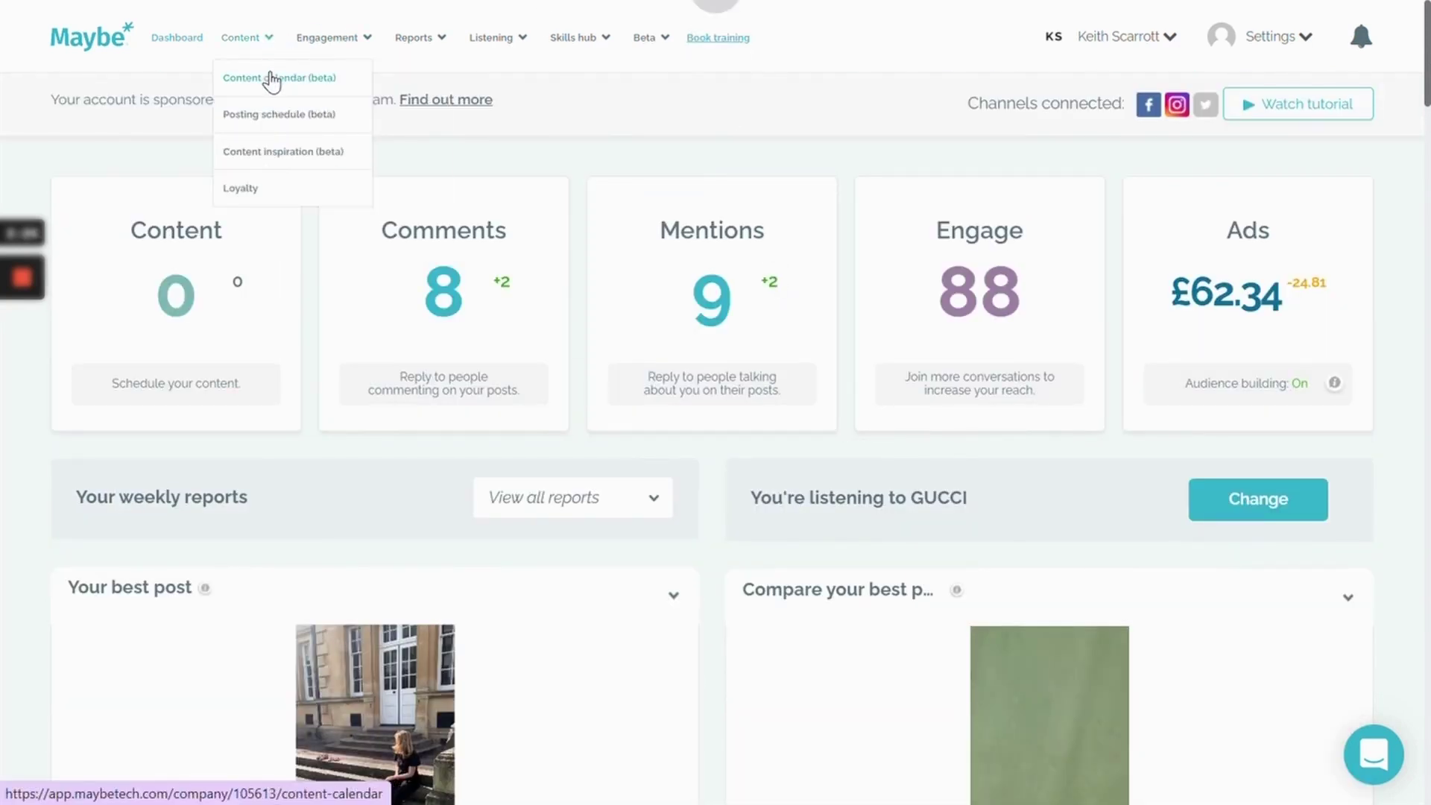
left_click(270, 78)
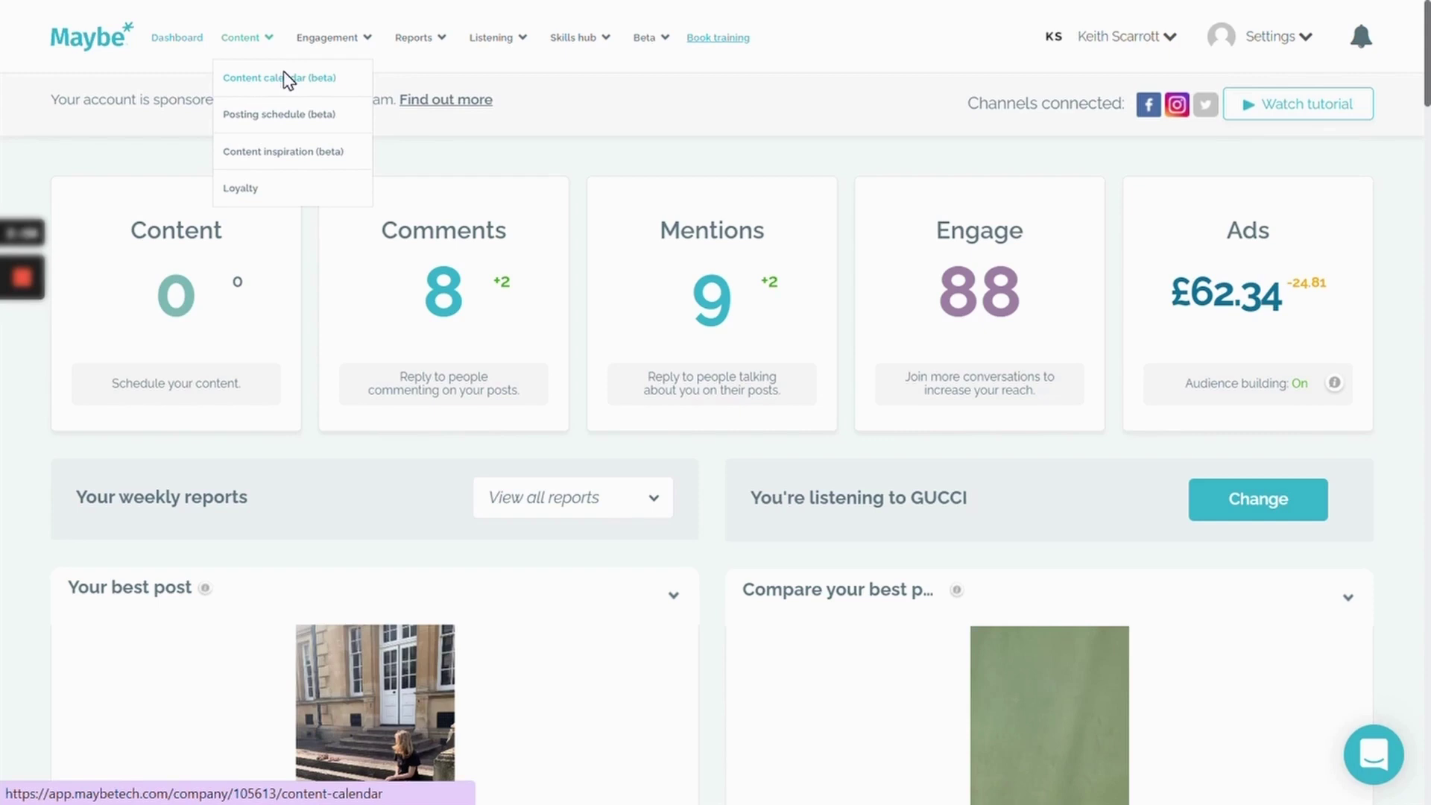
left_click(287, 79)
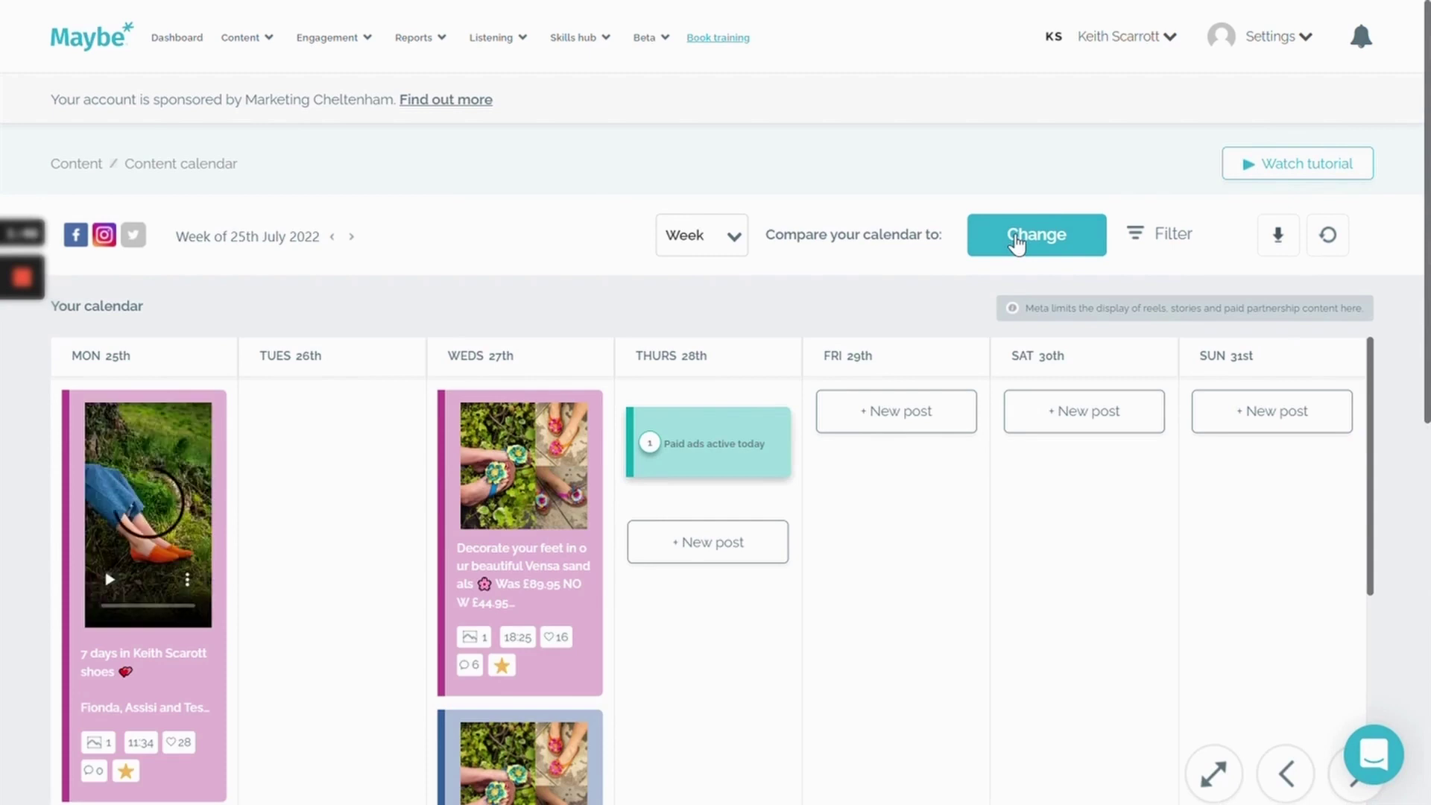
Step: Set GUCCI as the business to compare the content calendar to
left_click(1018, 242)
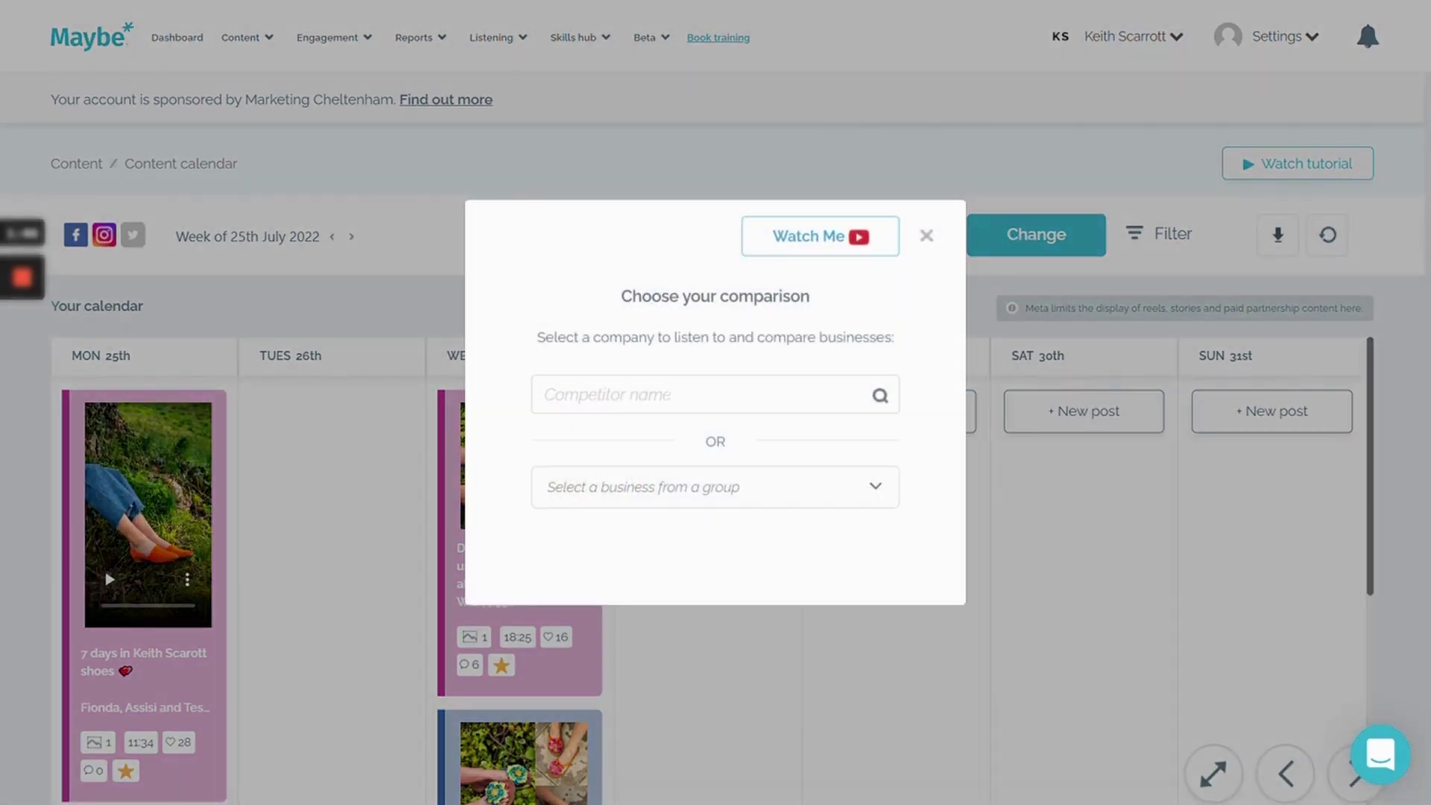
type("Gucci")
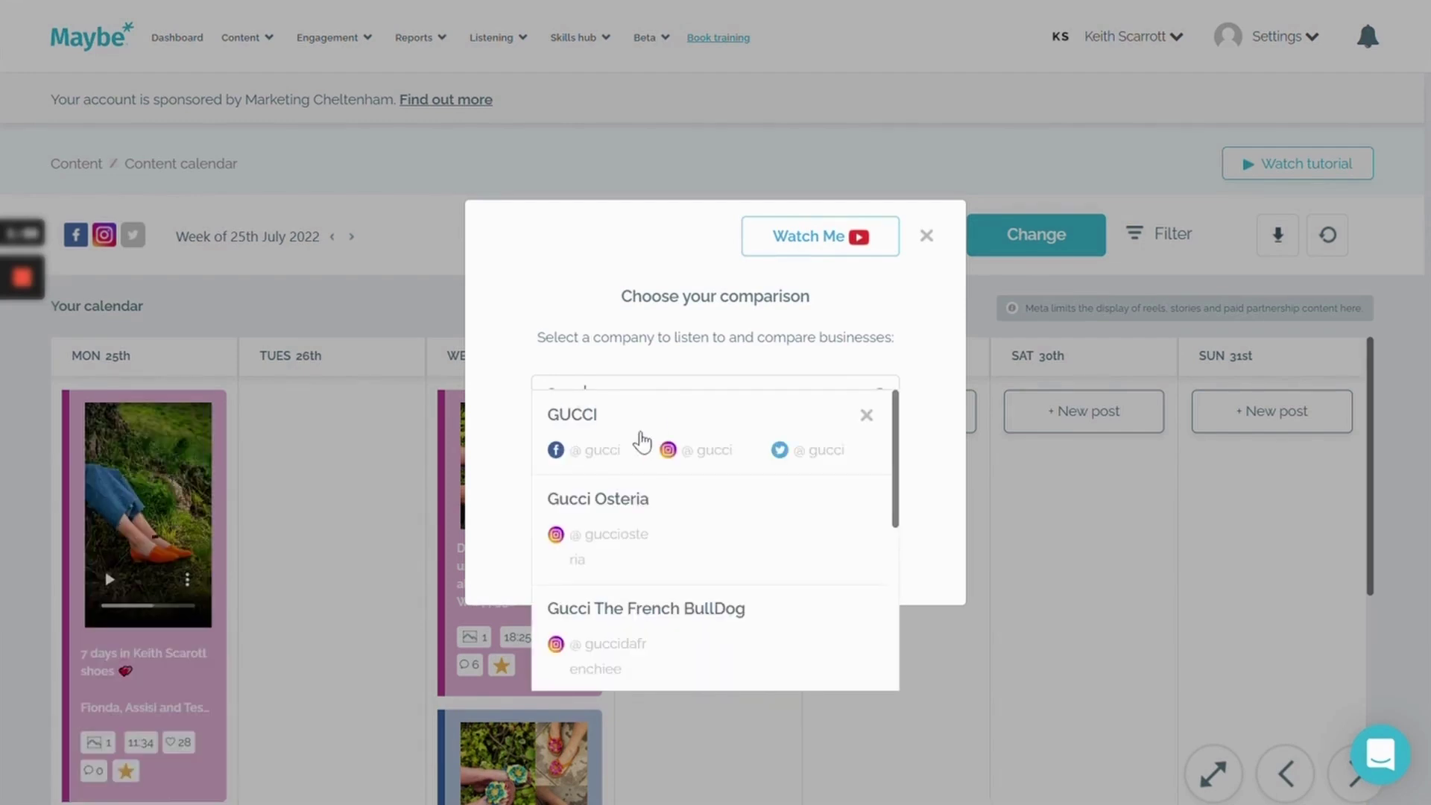
left_click(637, 440)
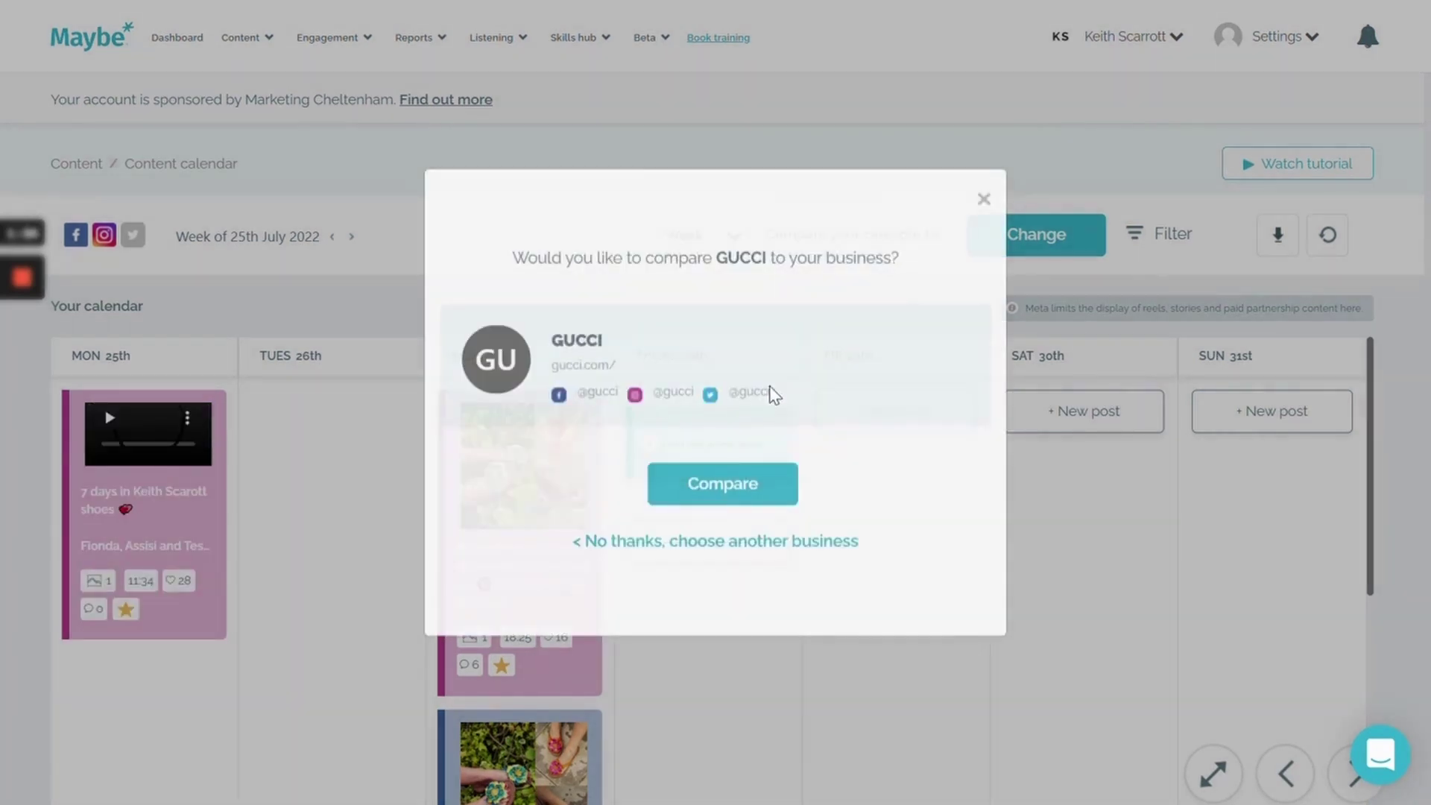
left_click(746, 481)
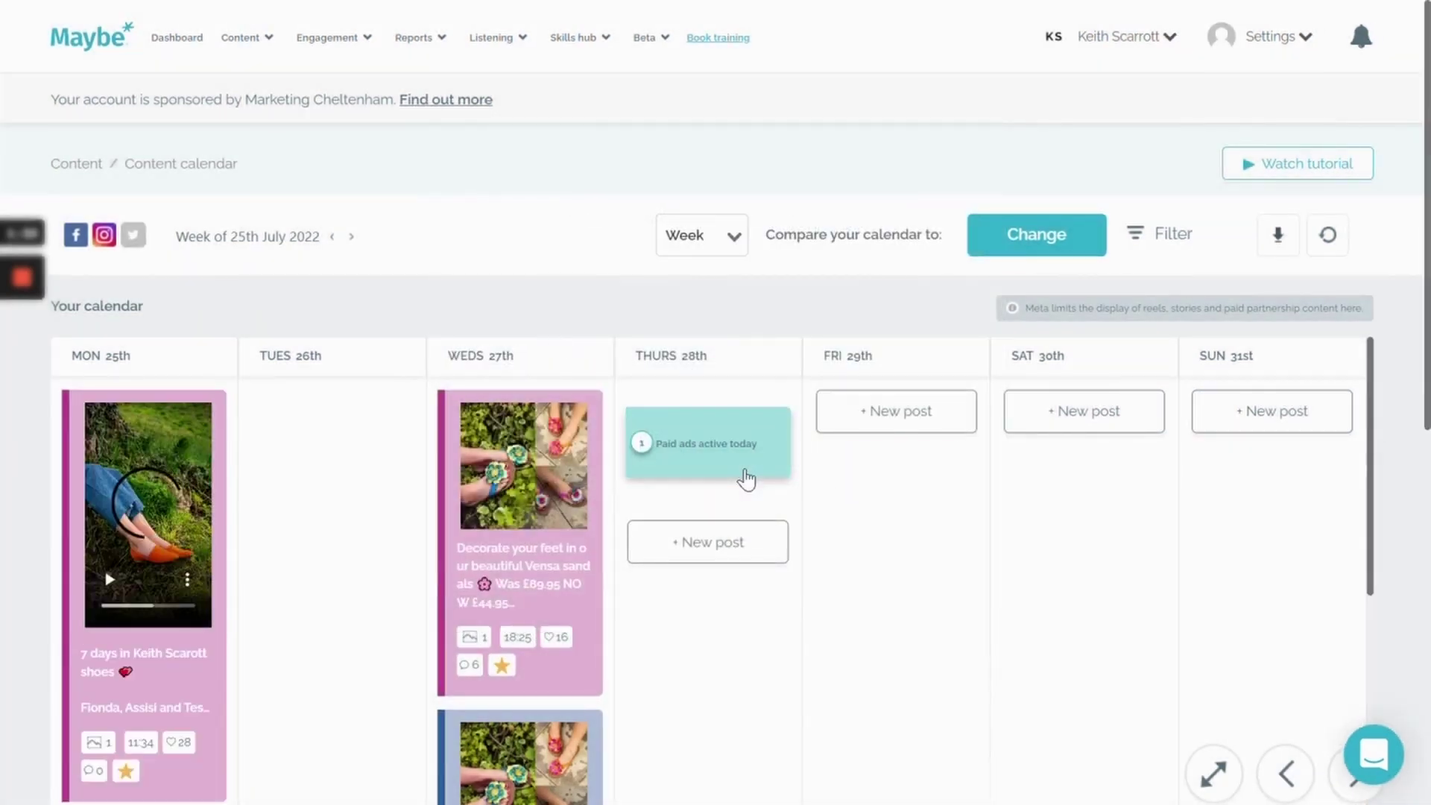
Step: Examine the posts in GUCCI's calendar for the week against the business's own calendar
scroll(794, 283, "down", 9)
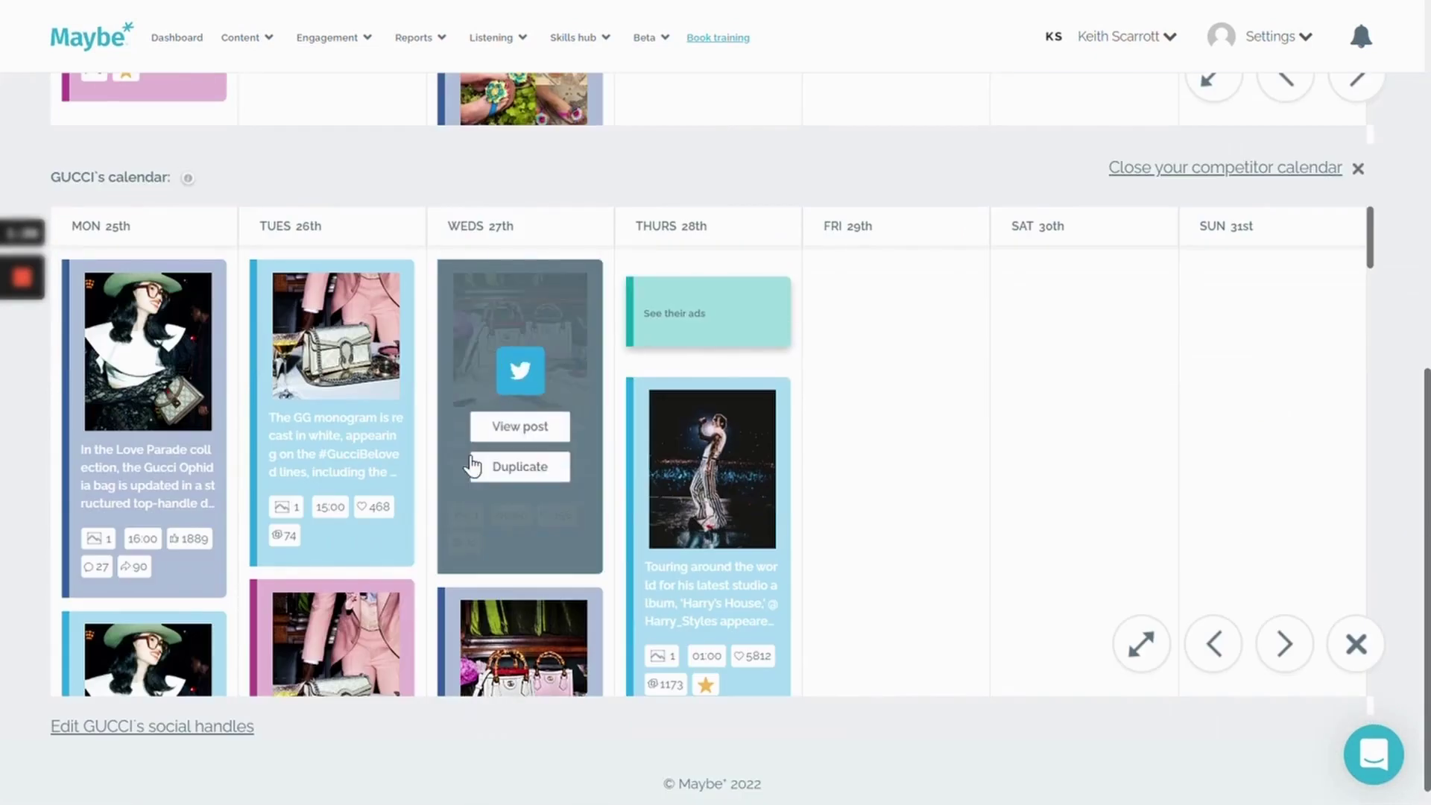
mouse_move(184, 493)
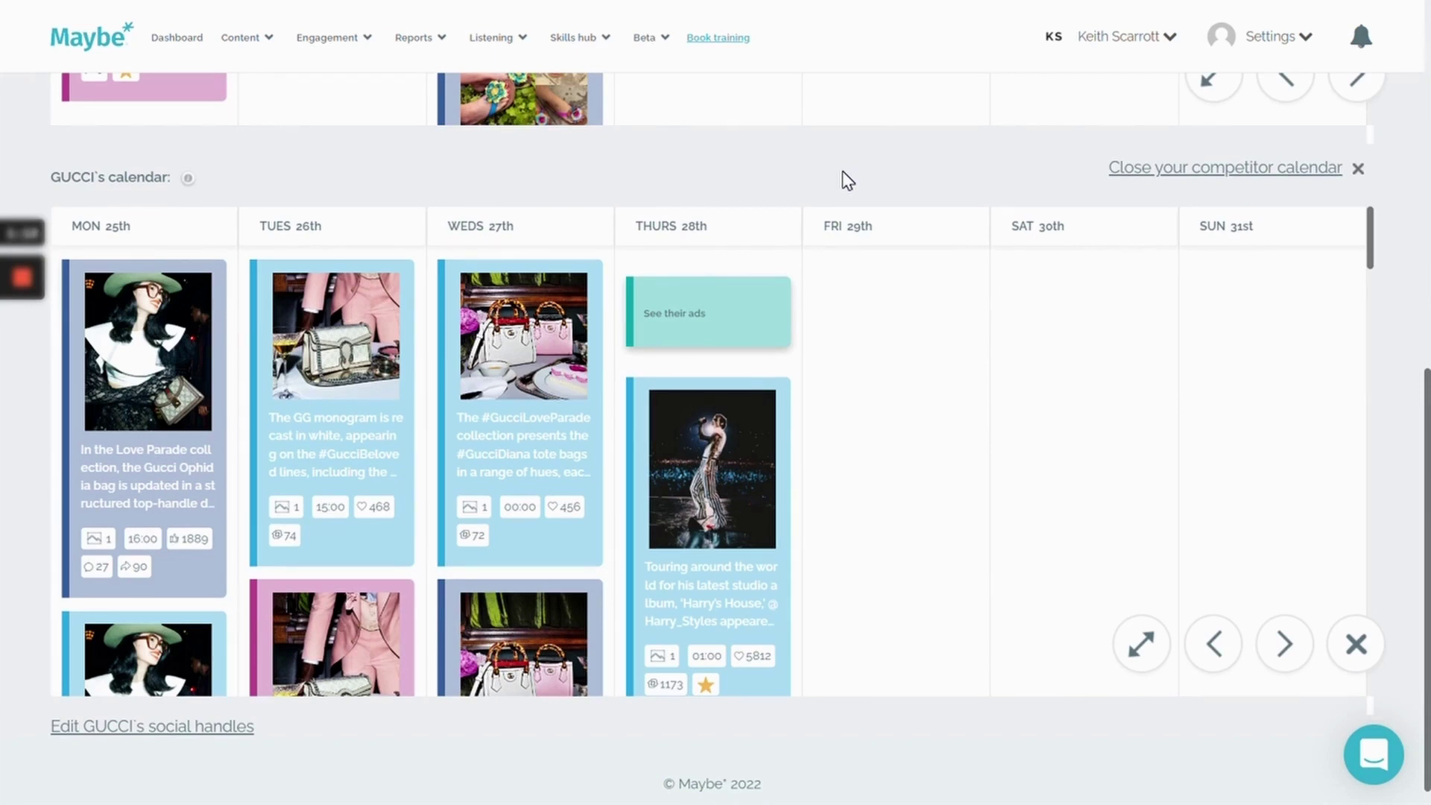
scroll(847, 180, "down", 1)
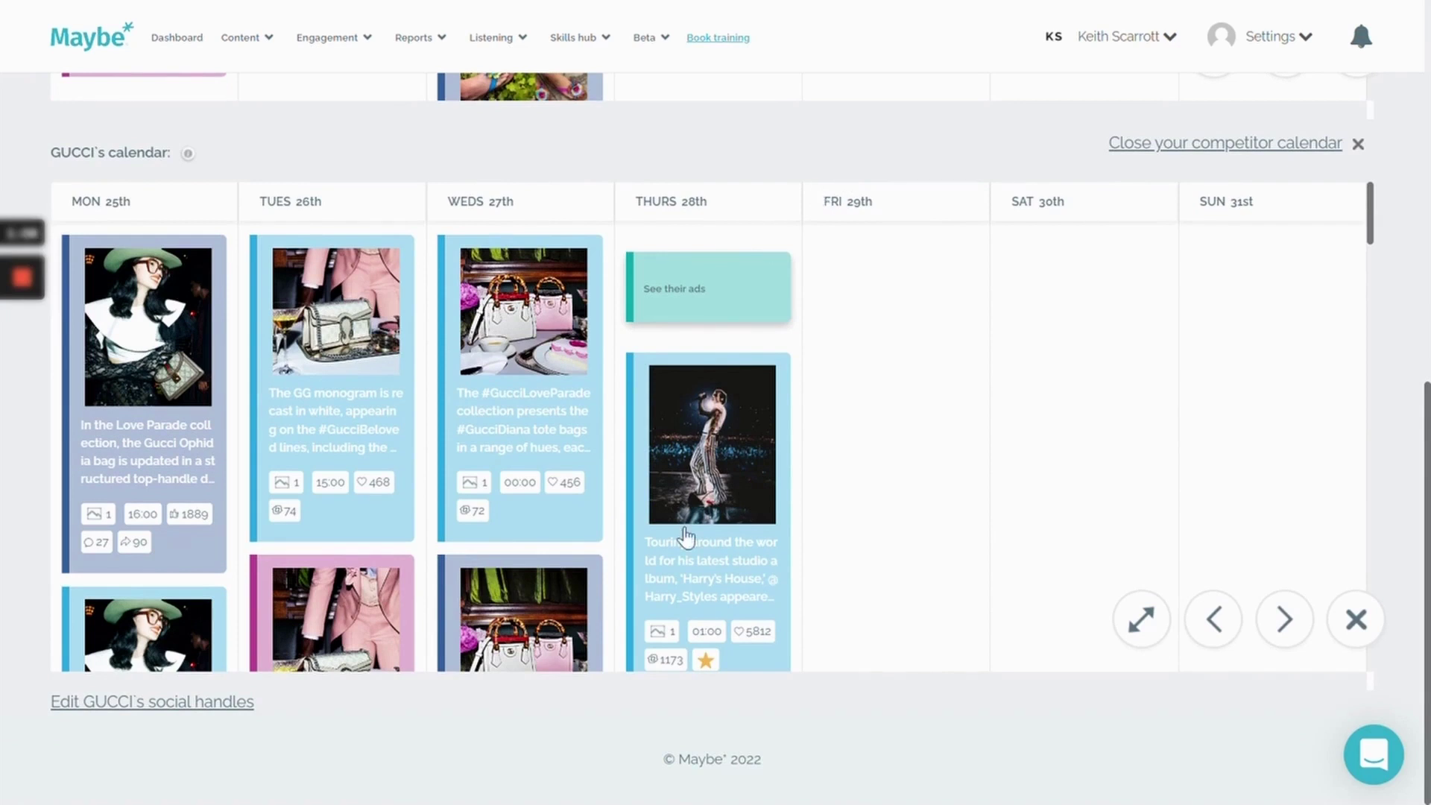
mouse_move(693, 654)
scroll(851, 177, "up", 10)
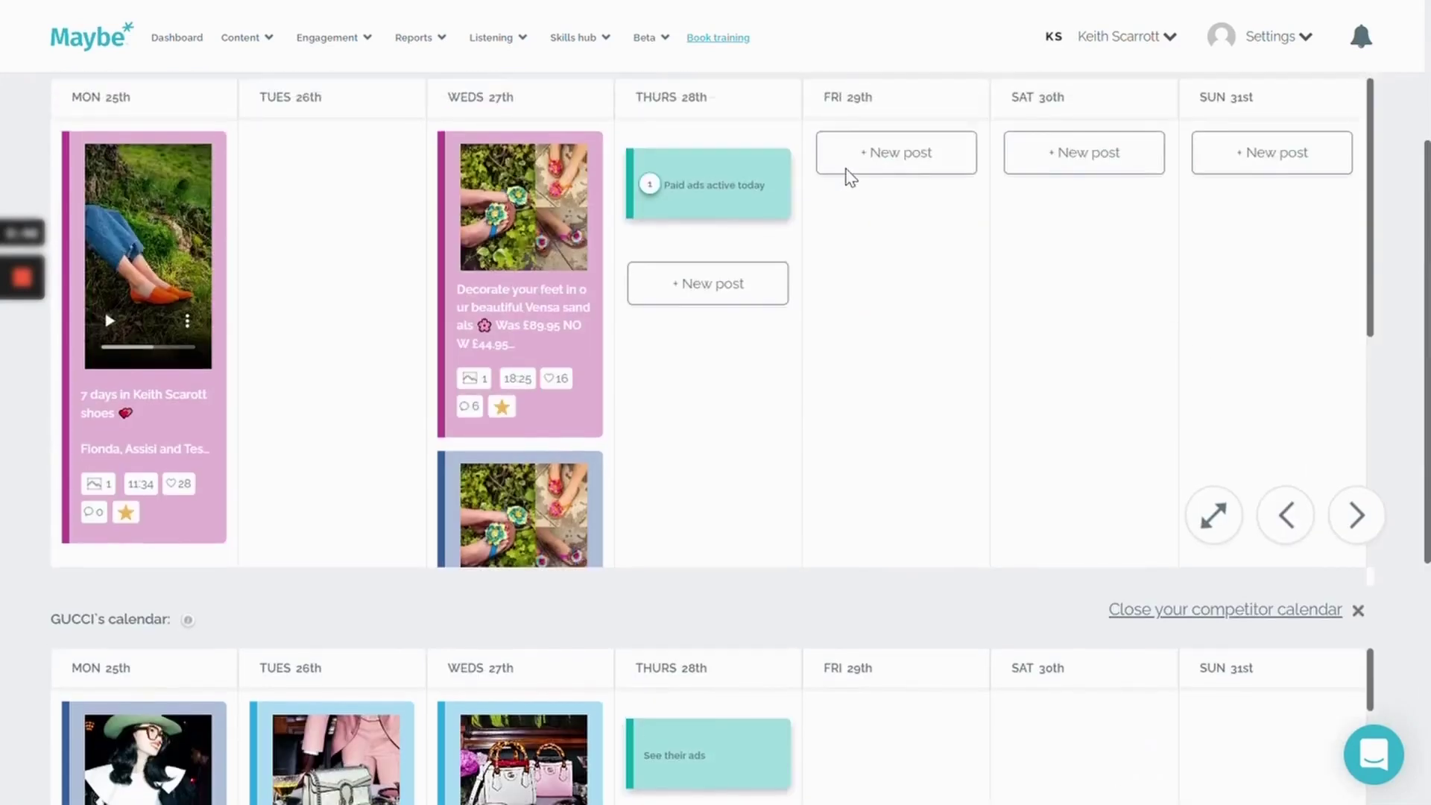